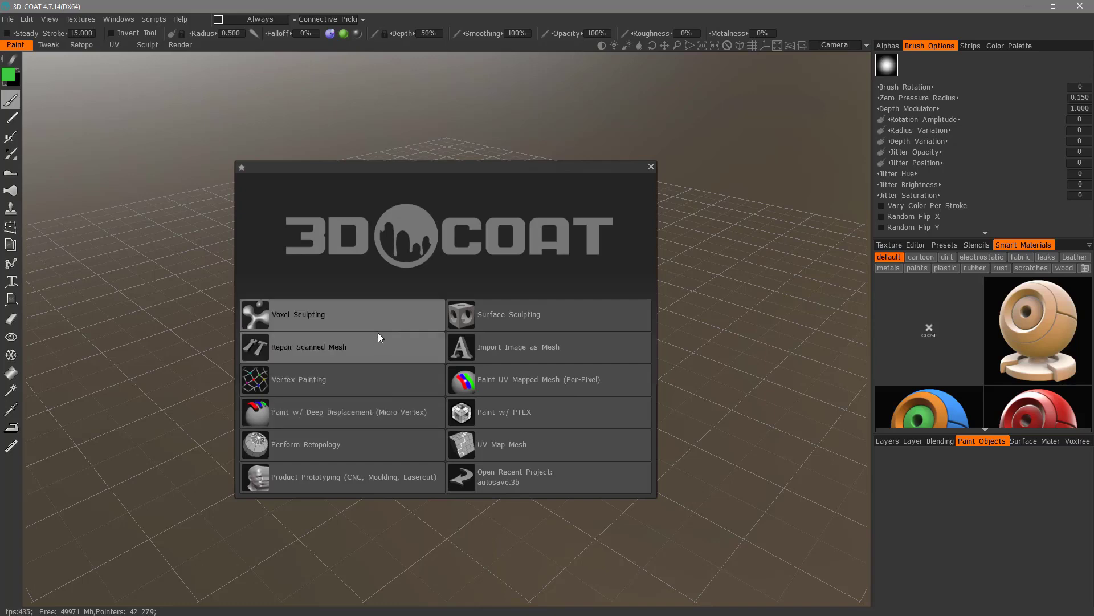
Step: Review the Voxel Sculpting, Repair Scanned Mesh and Import Image as Mesh options, returning to the start dialog after each
{"action": "left_click", "coordinate": [345, 318]}
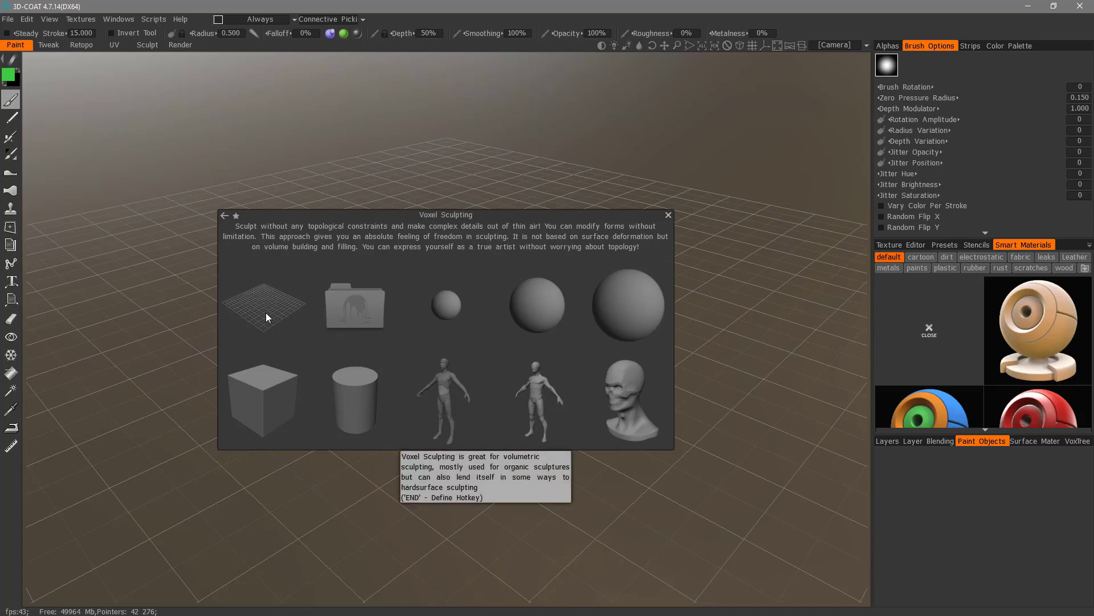
{"action": "left_click", "coordinate": [224, 215]}
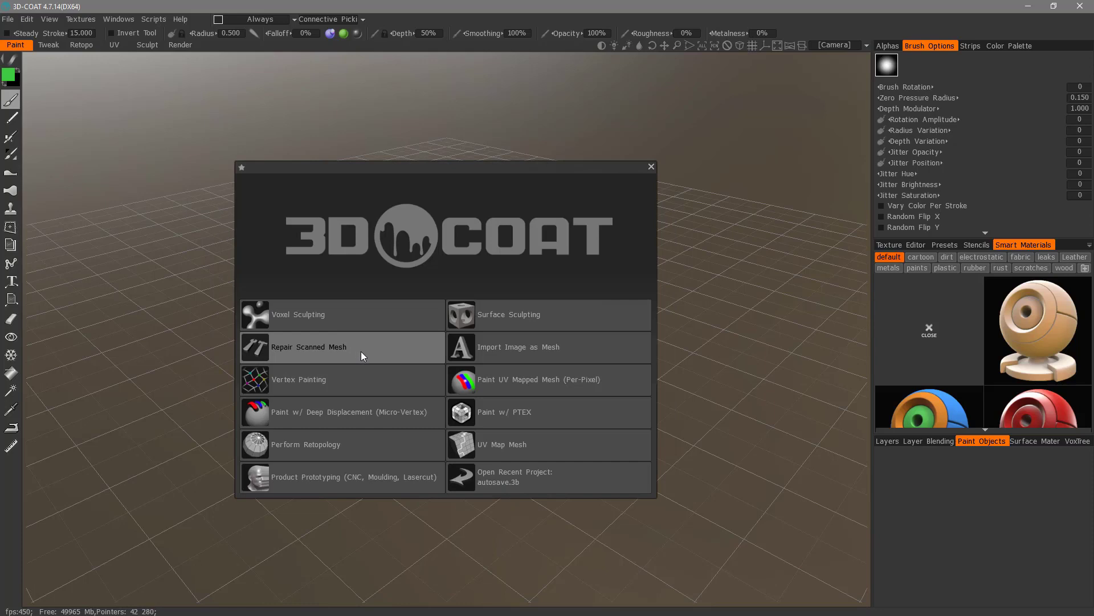
{"action": "left_click", "coordinate": [330, 351]}
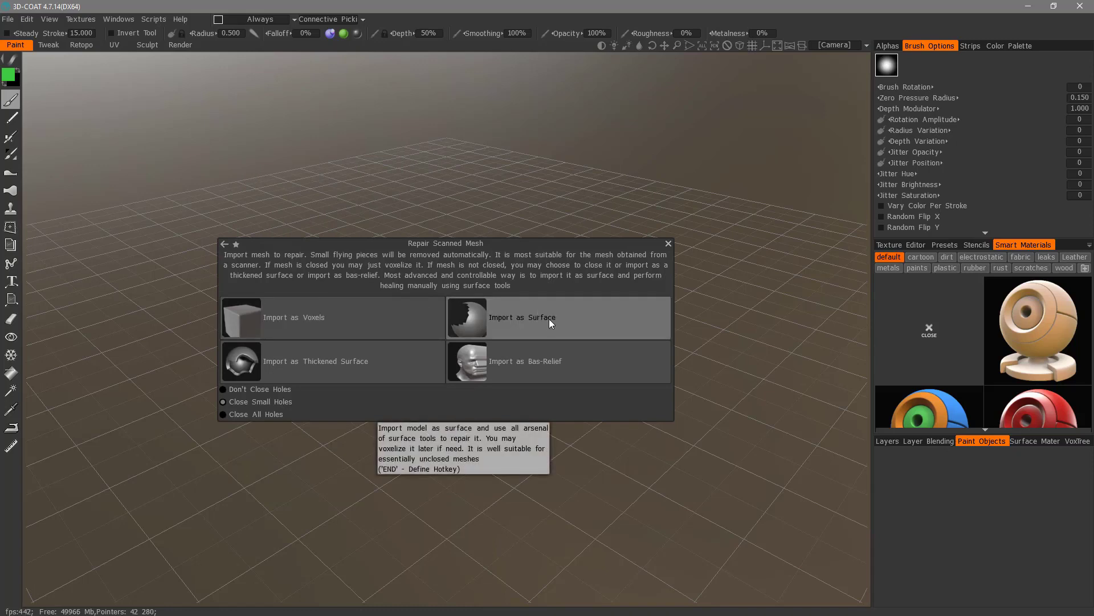
{"action": "left_click", "coordinate": [225, 244]}
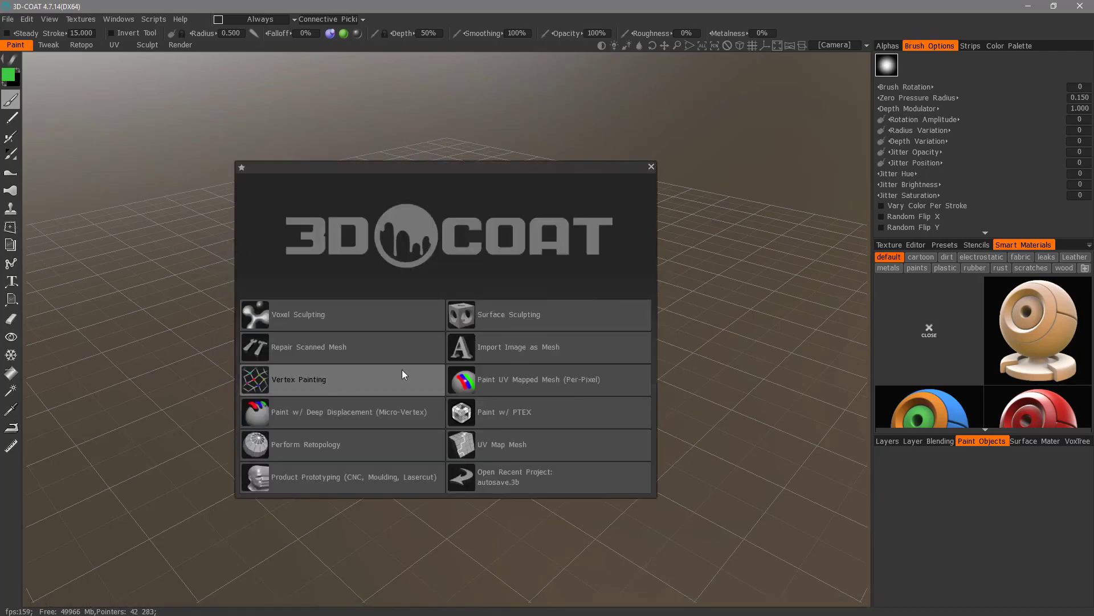
{"action": "left_click", "coordinate": [520, 350]}
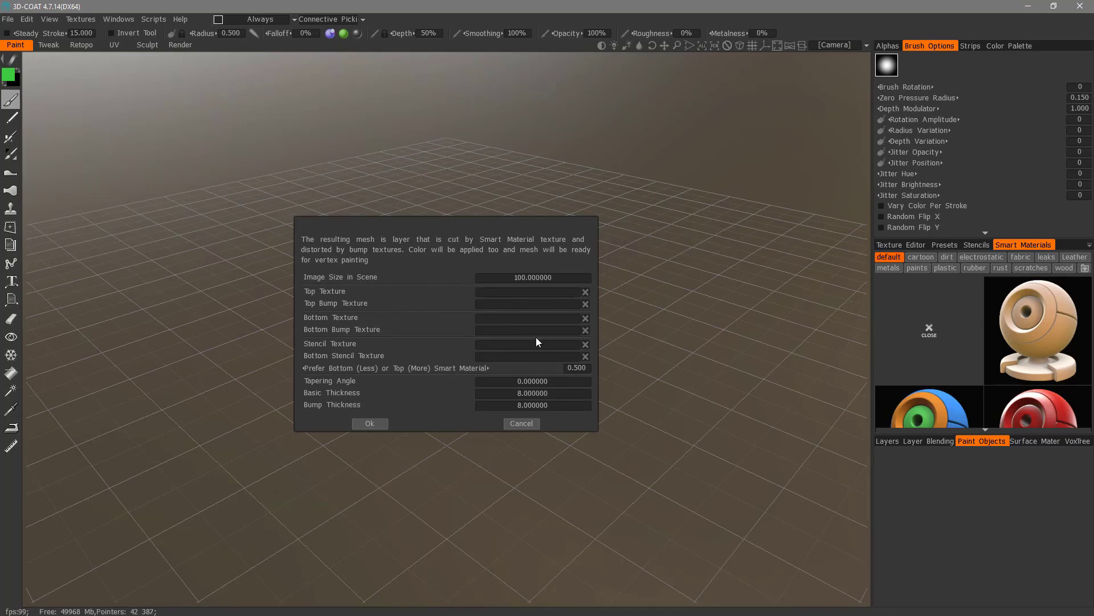
{"action": "left_click", "coordinate": [509, 423]}
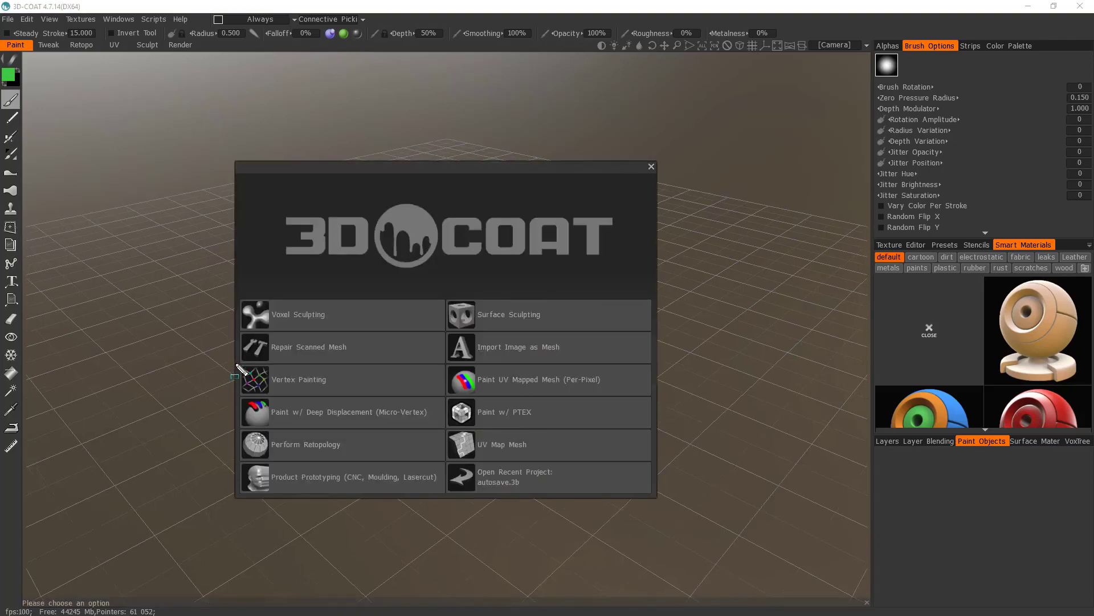
Step: Review the Product Prototyping options and return to the start dialog
{"action": "mouse_move", "coordinate": [235, 363]}
{"action": "left_mouse_down"}
{"action": "mouse_move", "coordinate": [392, 402]}
{"action": "mouse_move", "coordinate": [654, 429]}
{"action": "left_mouse_up"}
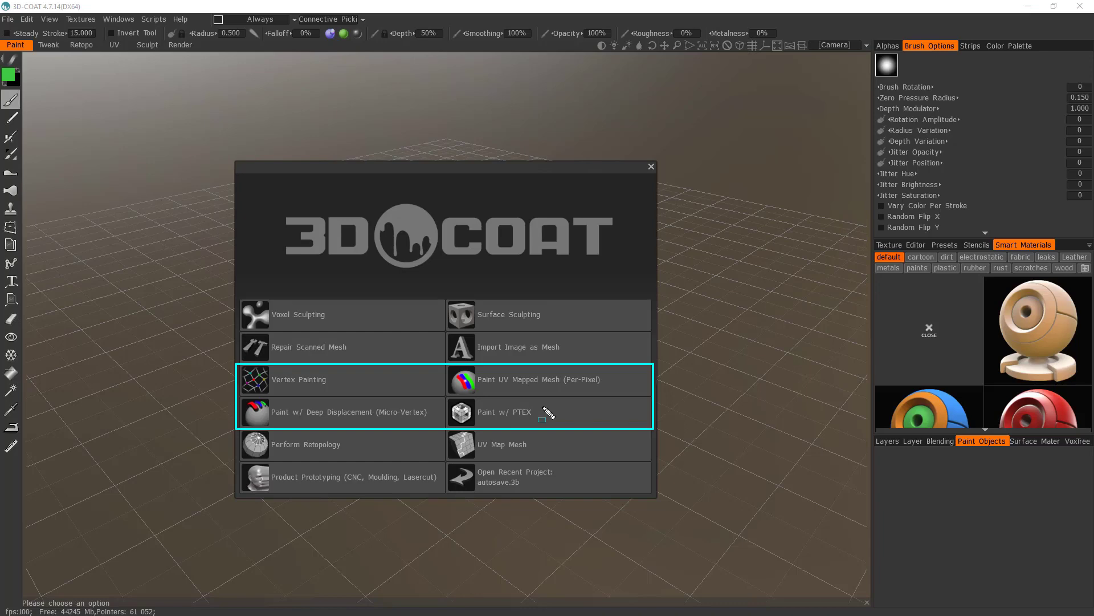
{"action": "left_click", "coordinate": [339, 446]}
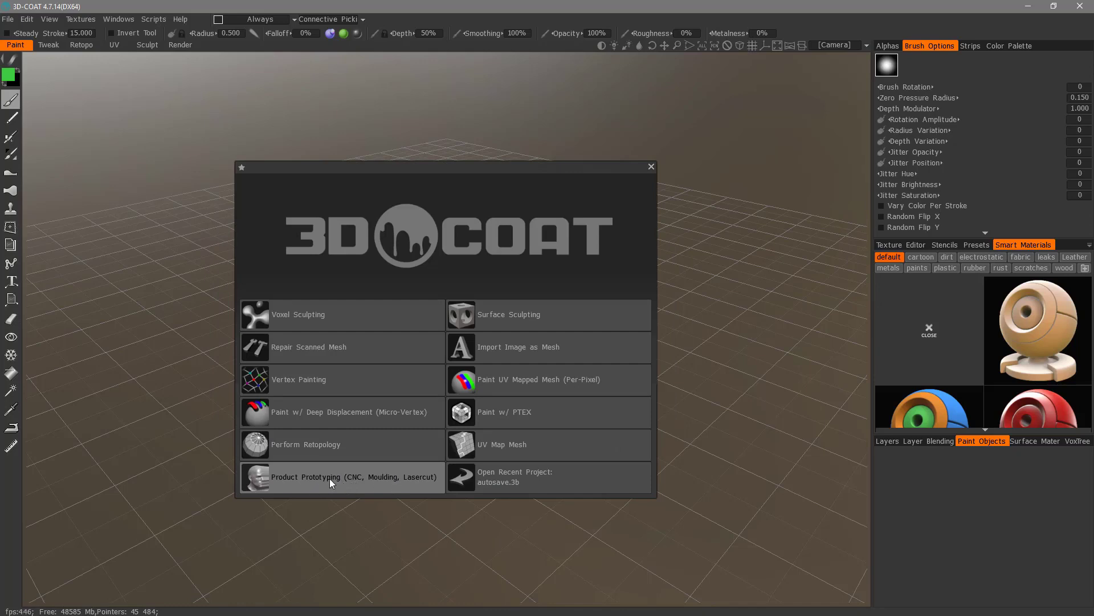
{"action": "left_click", "coordinate": [330, 476]}
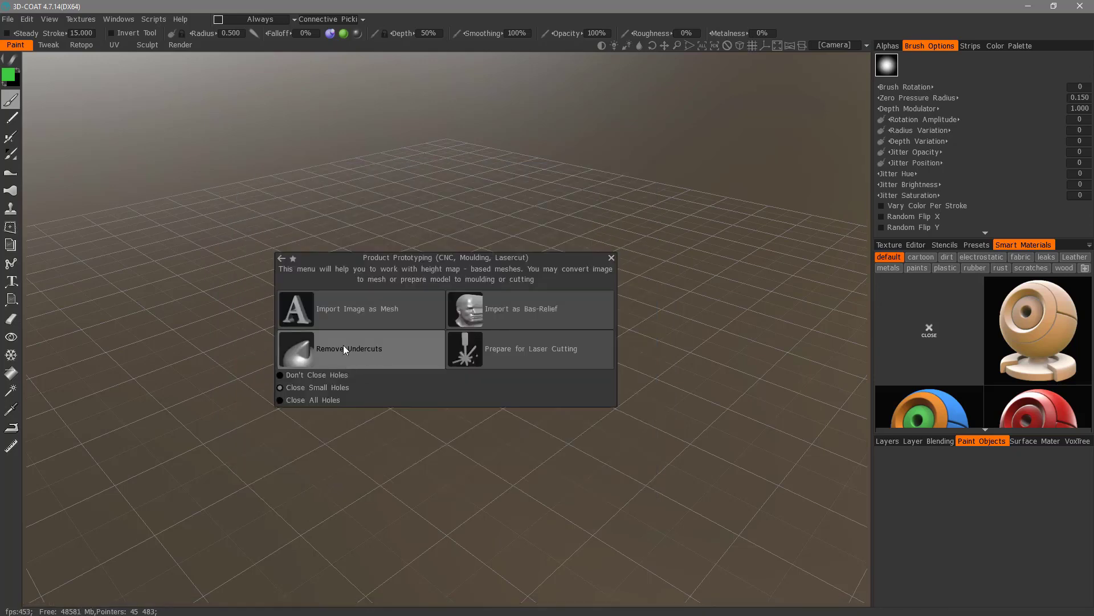
{"action": "left_click", "coordinate": [280, 259]}
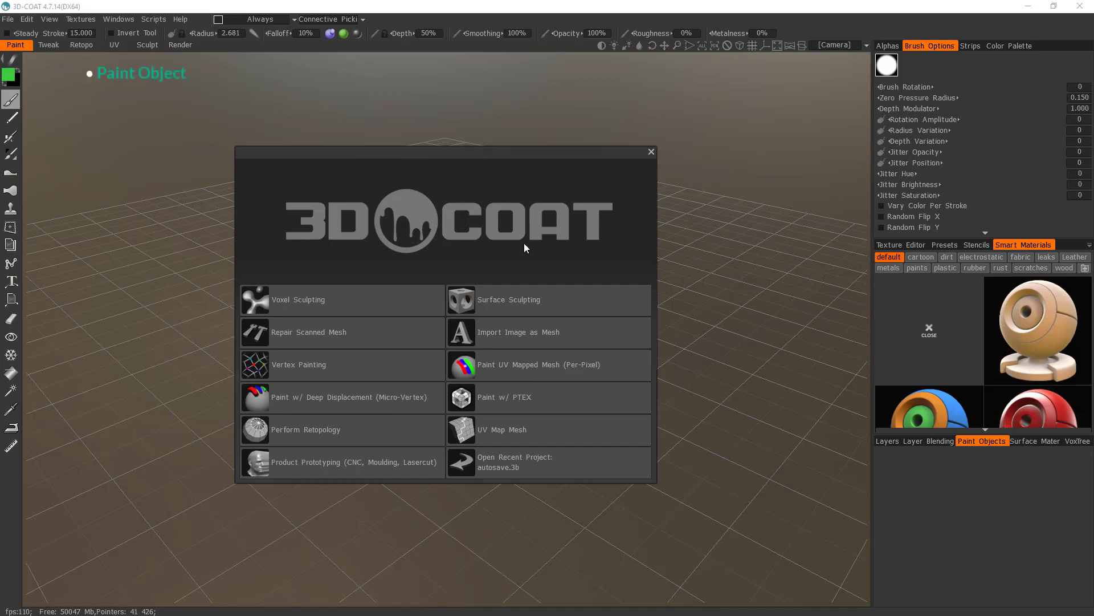
Step: Look through the Retopo and Sculpt rooms and the Retopo Primitives tool, ending in the Paint room
{"action": "left_click", "coordinate": [81, 45]}
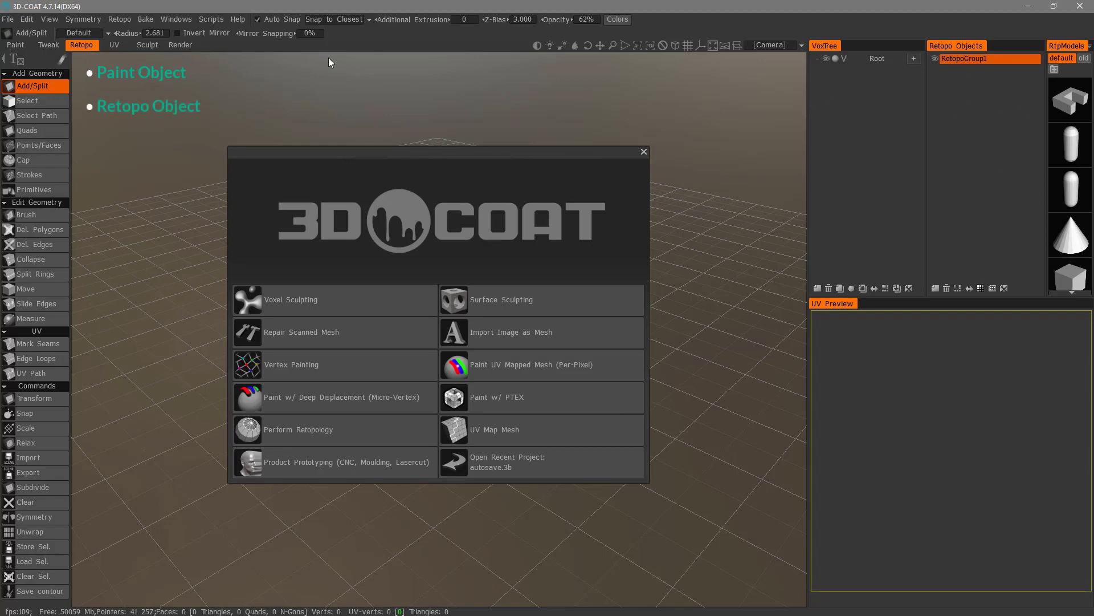
{"action": "left_click", "coordinate": [148, 45]}
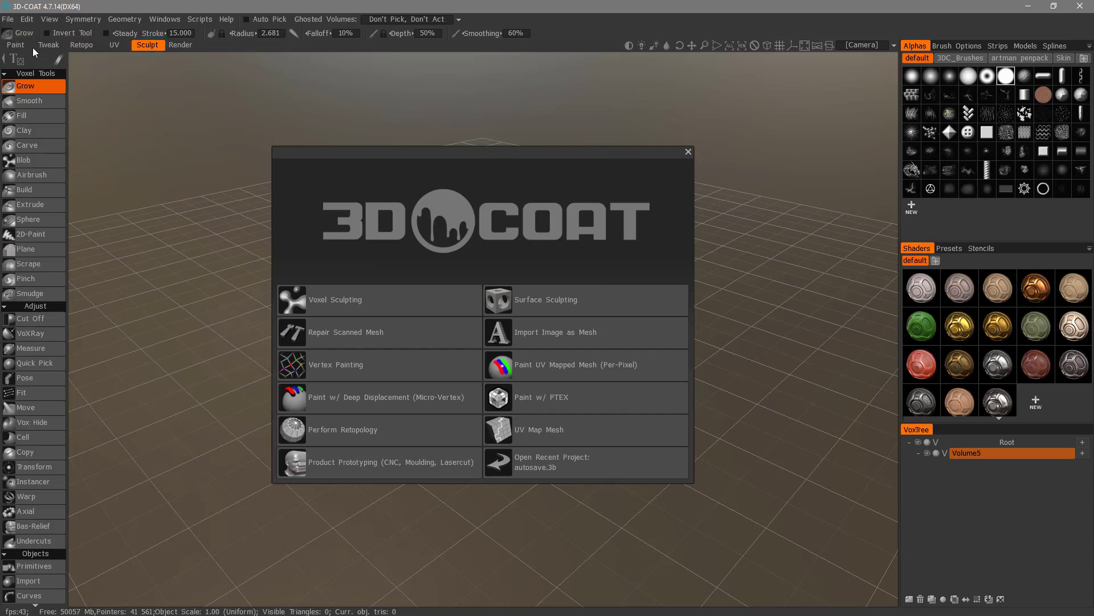
{"action": "left_click", "coordinate": [81, 45]}
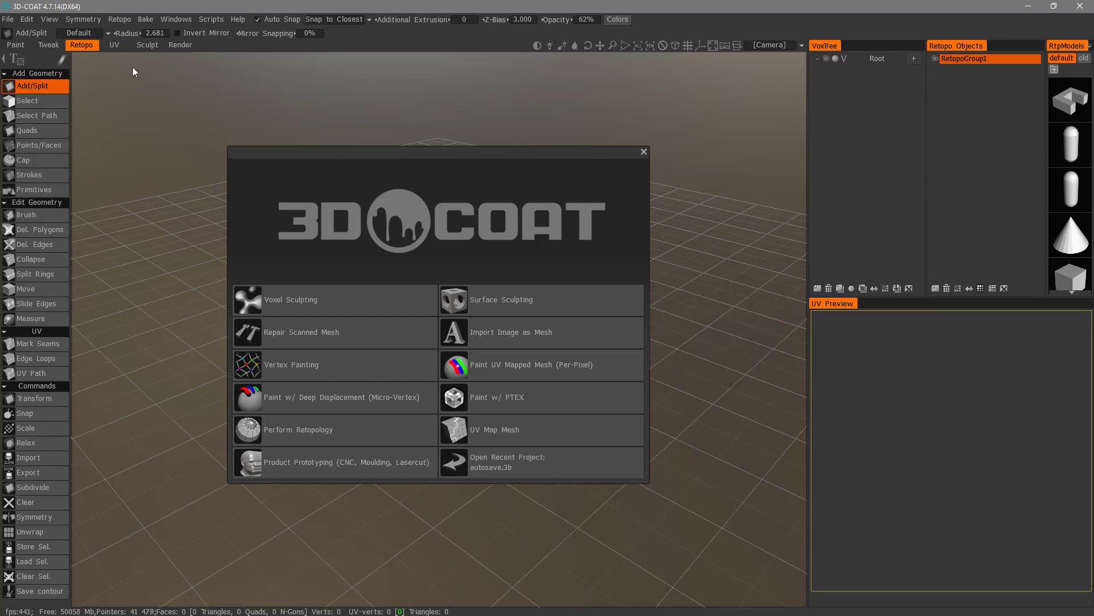
{"action": "left_click", "coordinate": [48, 188]}
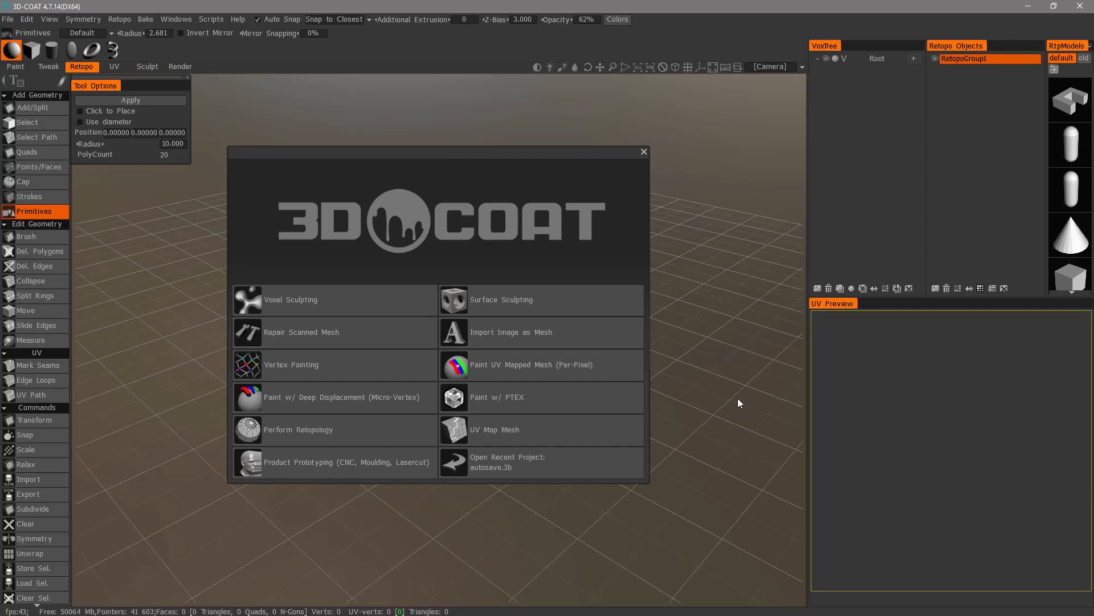
{"action": "left_click", "coordinate": [19, 68]}
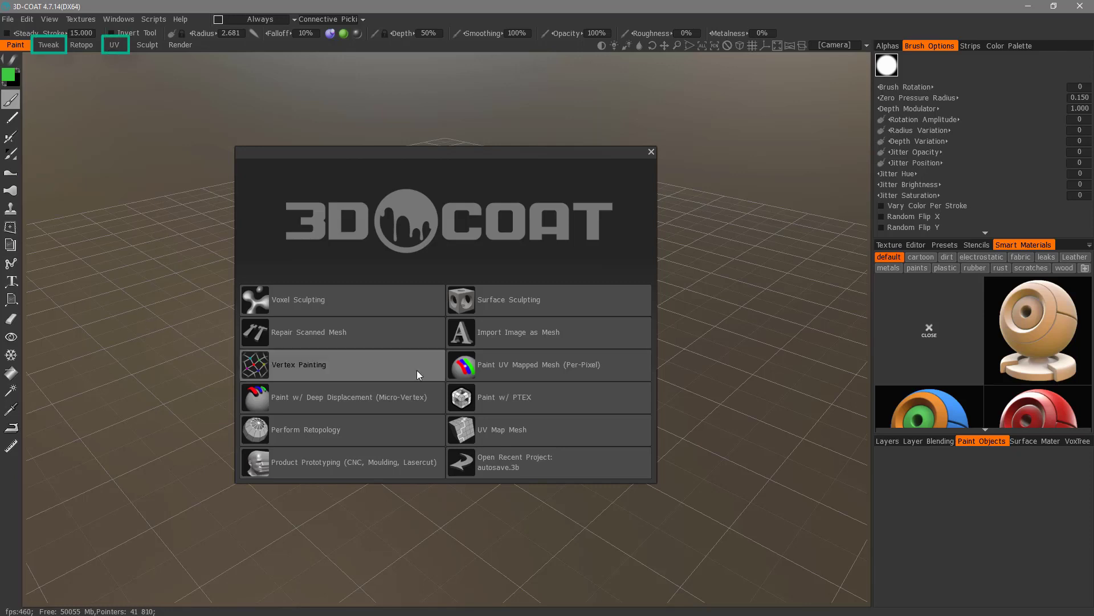
Step: Load the sample material ball as a UV-mapped mesh for per-pixel painting
{"action": "left_click", "coordinate": [506, 365]}
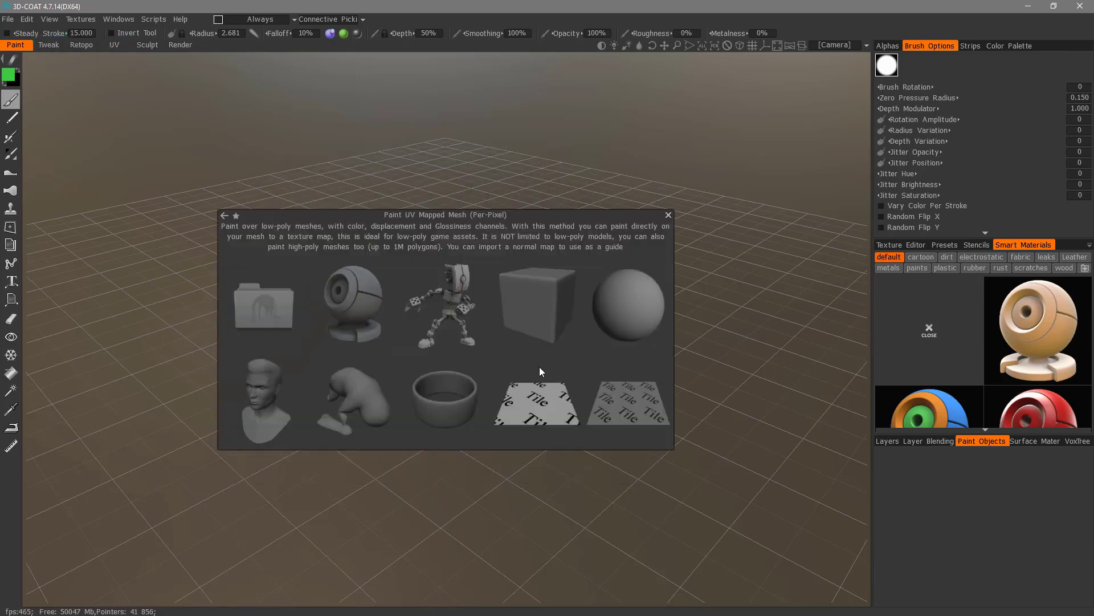
{"action": "left_click", "coordinate": [360, 308]}
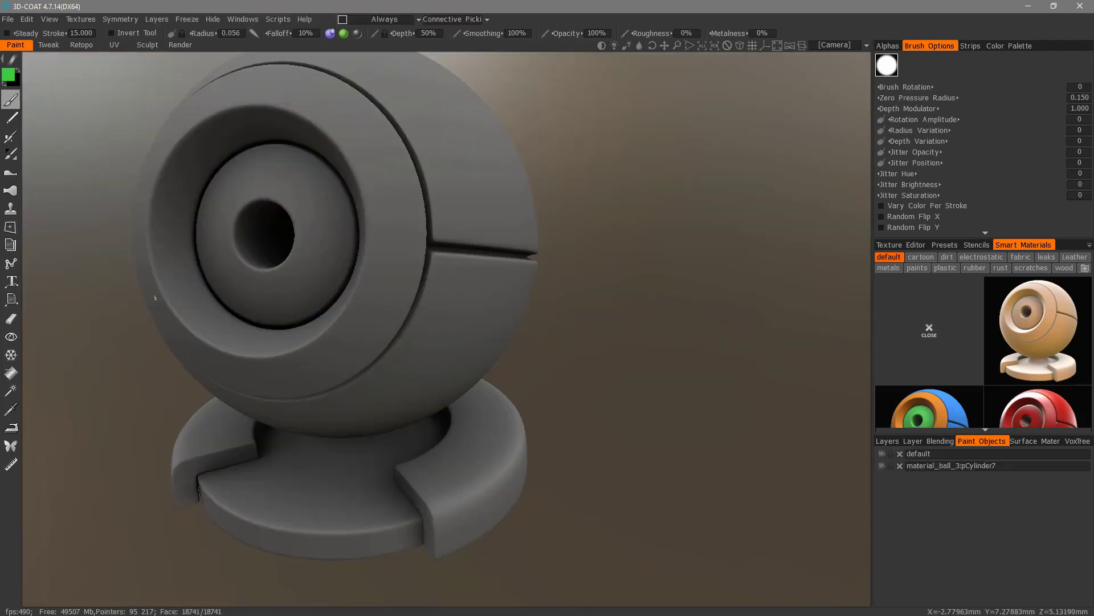
Step: Show the 3D grid and turn on the wireframe overlay for the material ball
{"action": "left_click", "coordinate": [753, 45]}
{"action": "left_click", "coordinate": [49, 20]}
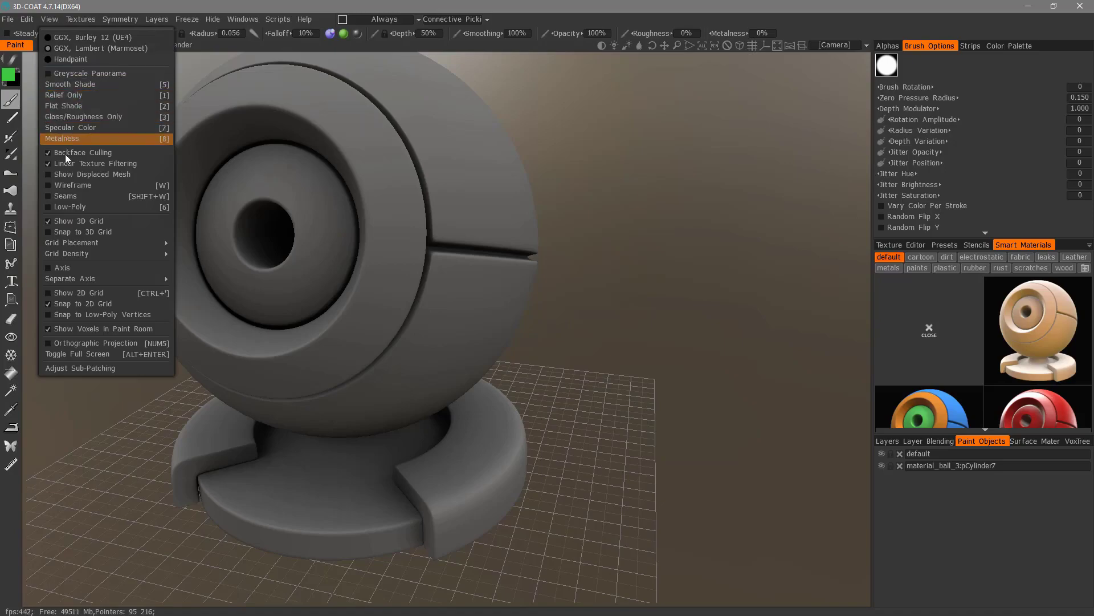
{"action": "left_click", "coordinate": [74, 184]}
{"action": "right_click_drag", "start_coordinate": [648, 296], "coordinate": [593, 299]}
{"action": "middle_click_drag", "start_coordinate": [593, 299], "coordinate": [621, 314]}
{"action": "right_click_drag", "start_coordinate": [621, 314], "coordinate": [641, 278]}
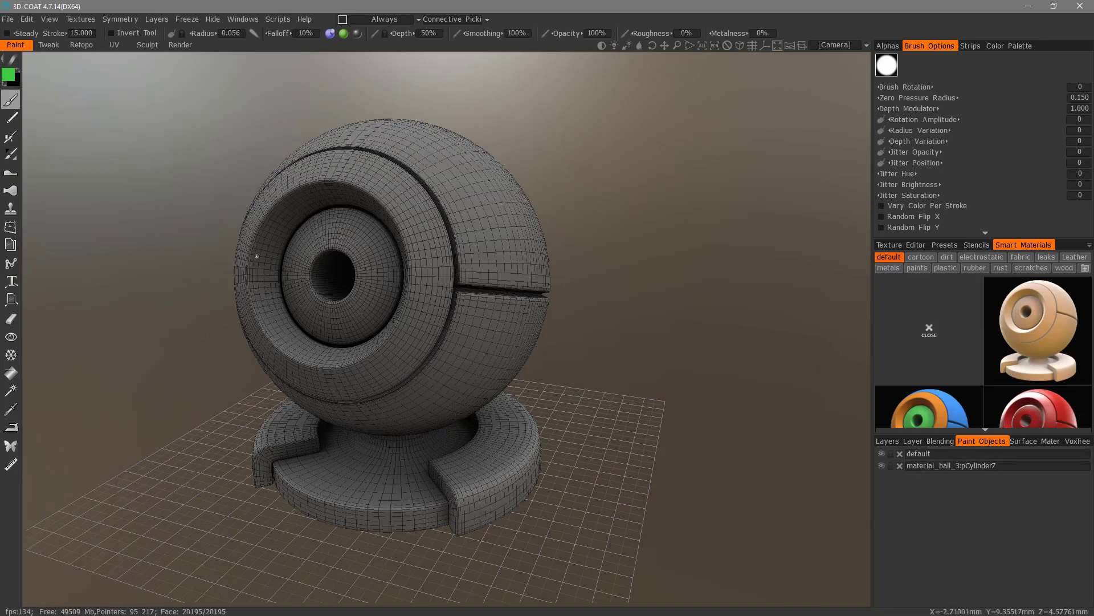
Step: Check the model's Surface Materials list and return to the Paint Objects list
{"action": "left_click", "coordinate": [1021, 442]}
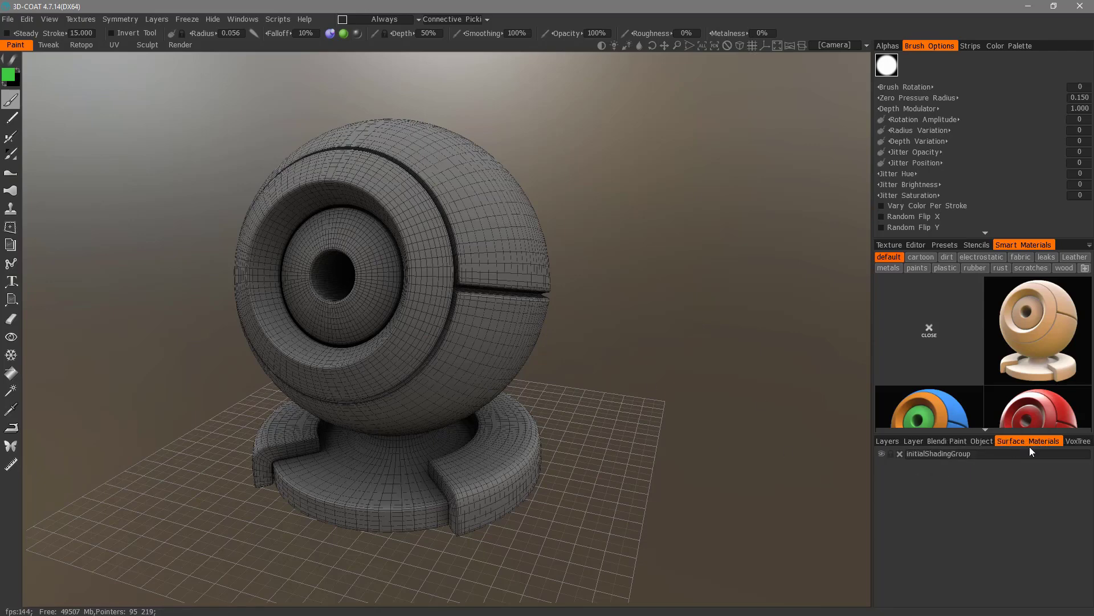
{"action": "left_click", "coordinate": [978, 441]}
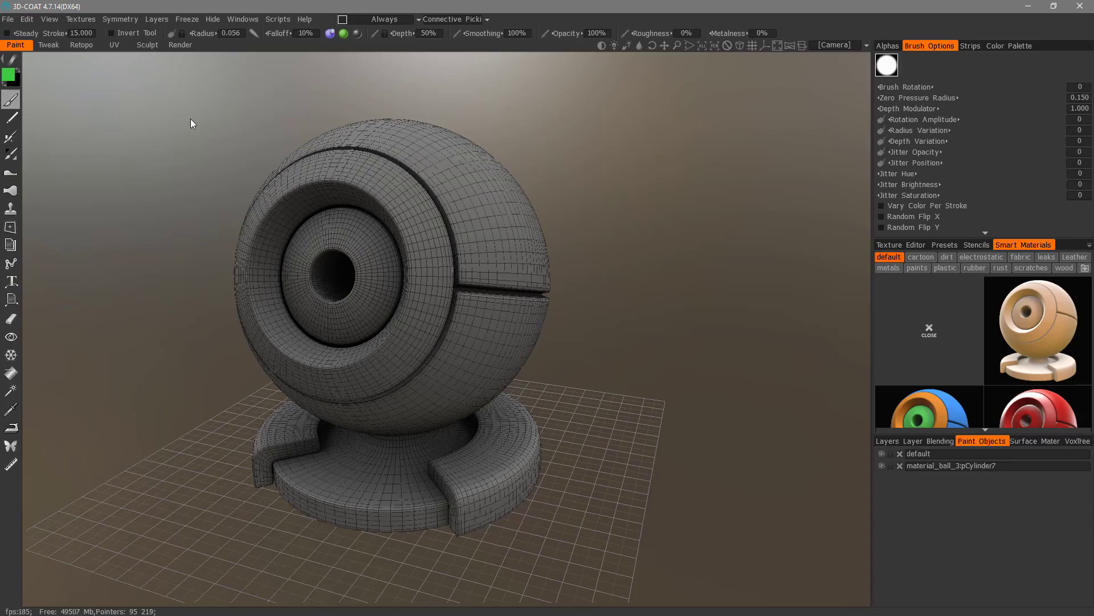
{"action": "left_click_drag", "start_coordinate": [191, 123], "coordinate": [240, 137]}
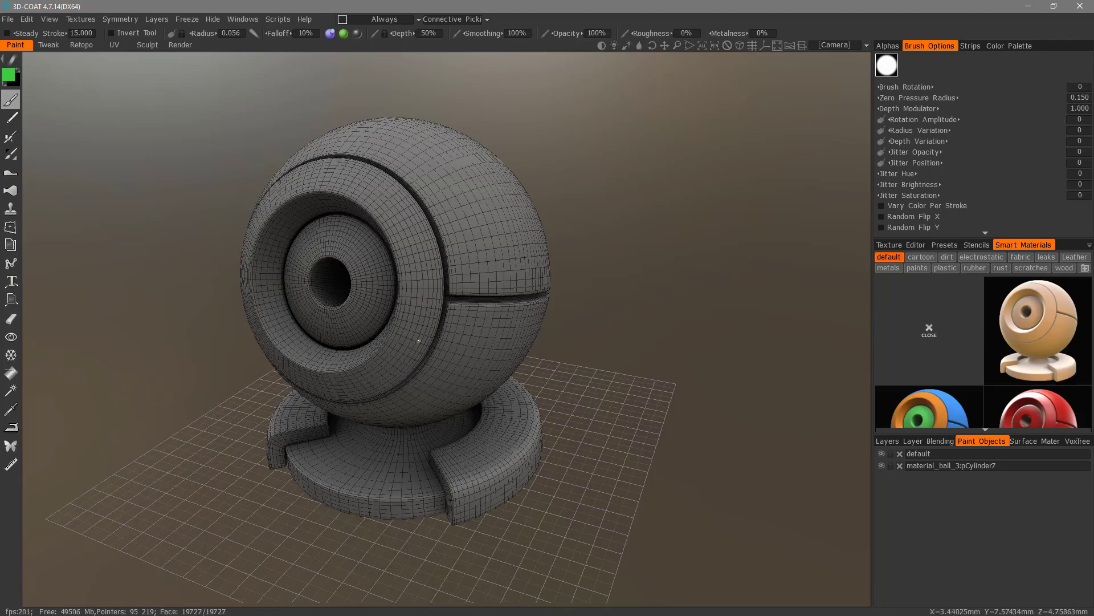
Step: Examine the Tweak room's Select/Transform and Move tools and the model's UV islands in the UV room, ending in Paint
{"action": "left_click", "coordinate": [48, 45]}
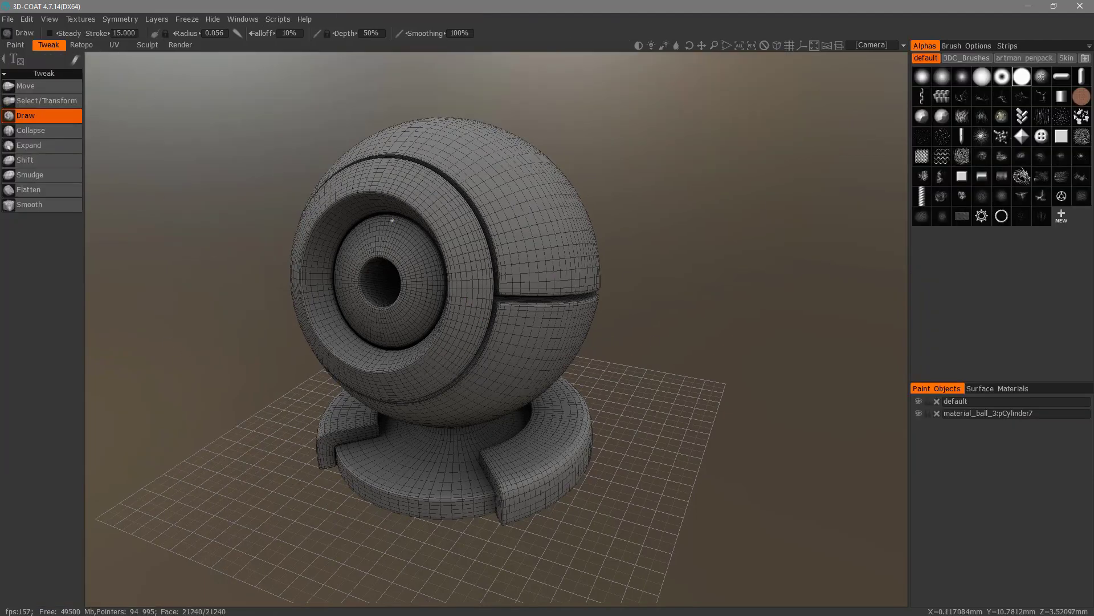
{"action": "left_click", "coordinate": [40, 100]}
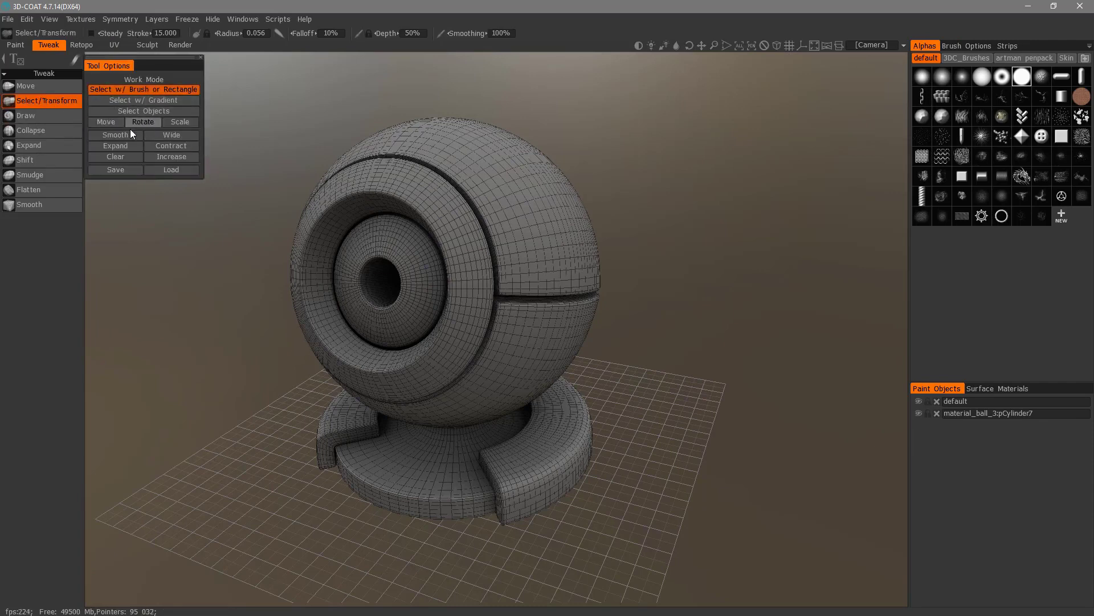
{"action": "left_click", "coordinate": [55, 86]}
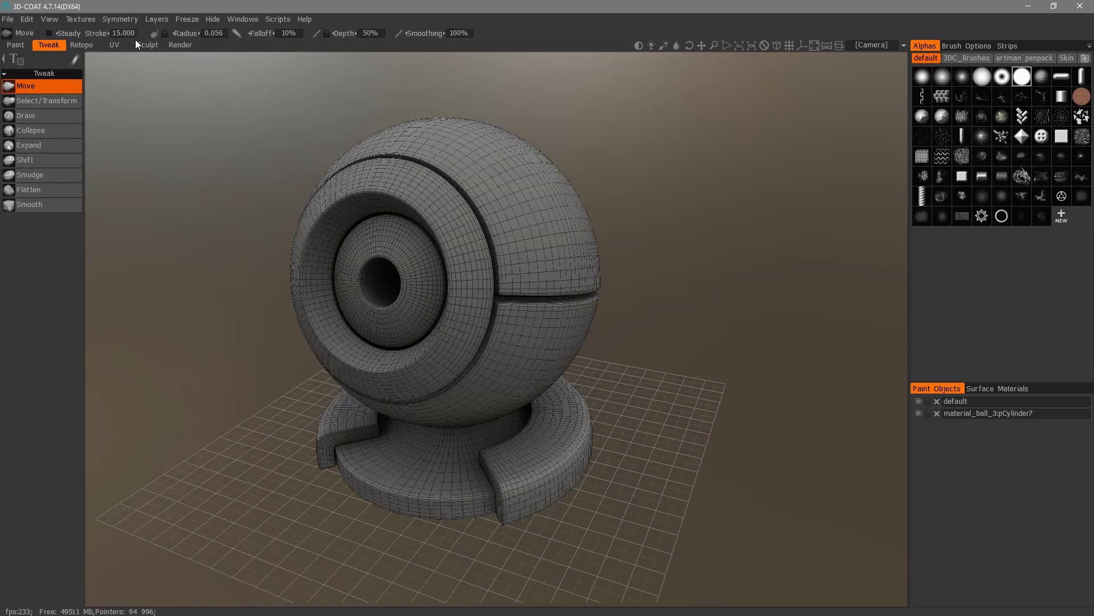
{"action": "left_click", "coordinate": [114, 45]}
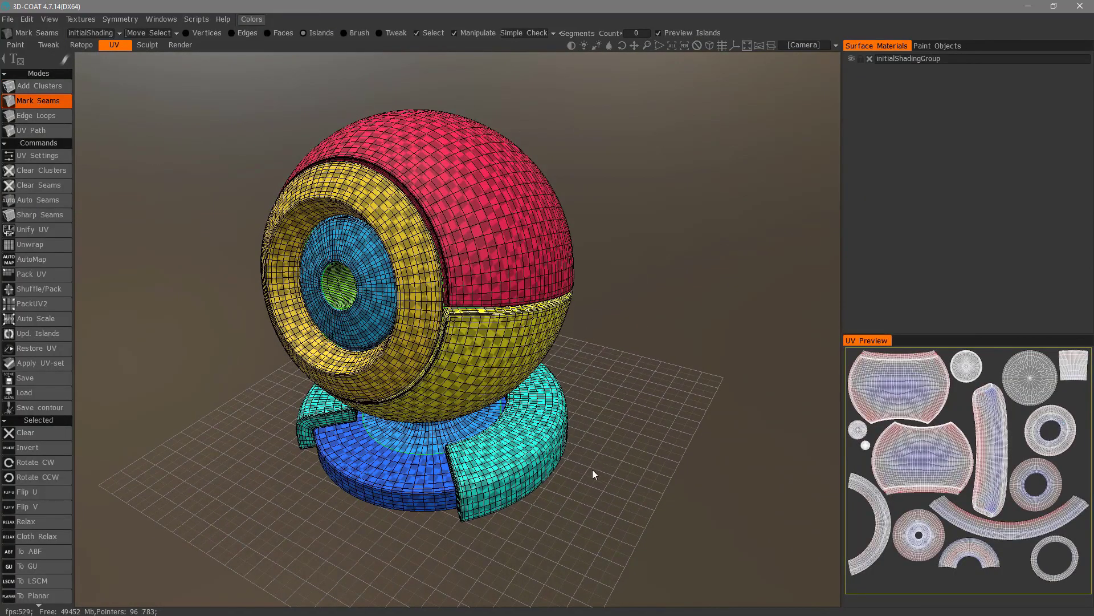
{"action": "left_click", "coordinate": [15, 45]}
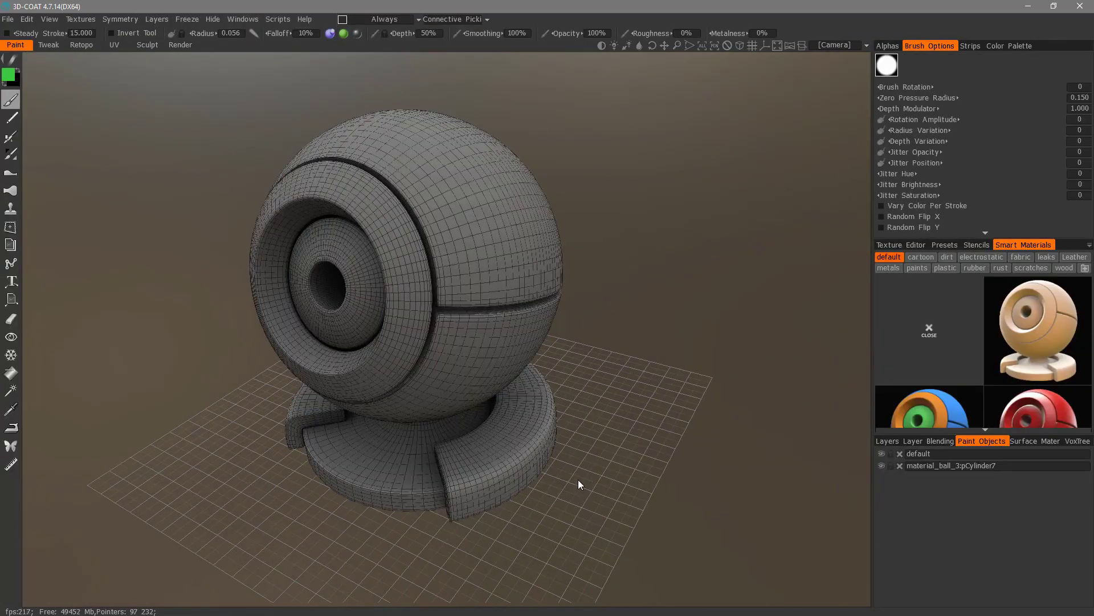
Step: Compare how the paint mesh appears in the Tweak and UV rooms, ending back in the Paint room
{"action": "left_click_drag", "start_coordinate": [579, 481], "coordinate": [598, 415]}
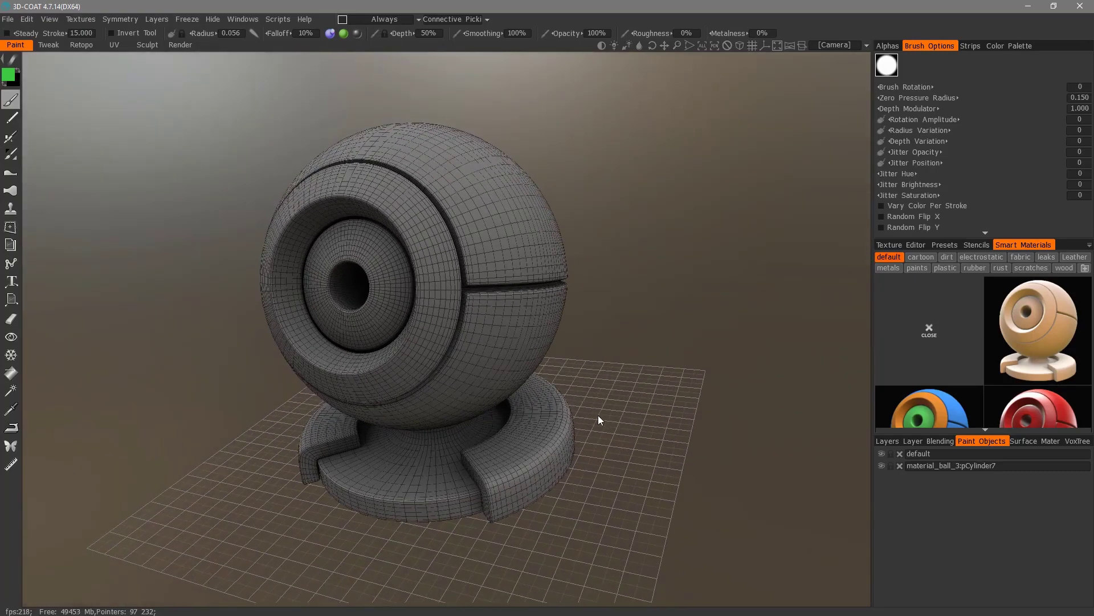
{"action": "left_click", "coordinate": [48, 46]}
{"action": "left_click", "coordinate": [114, 44]}
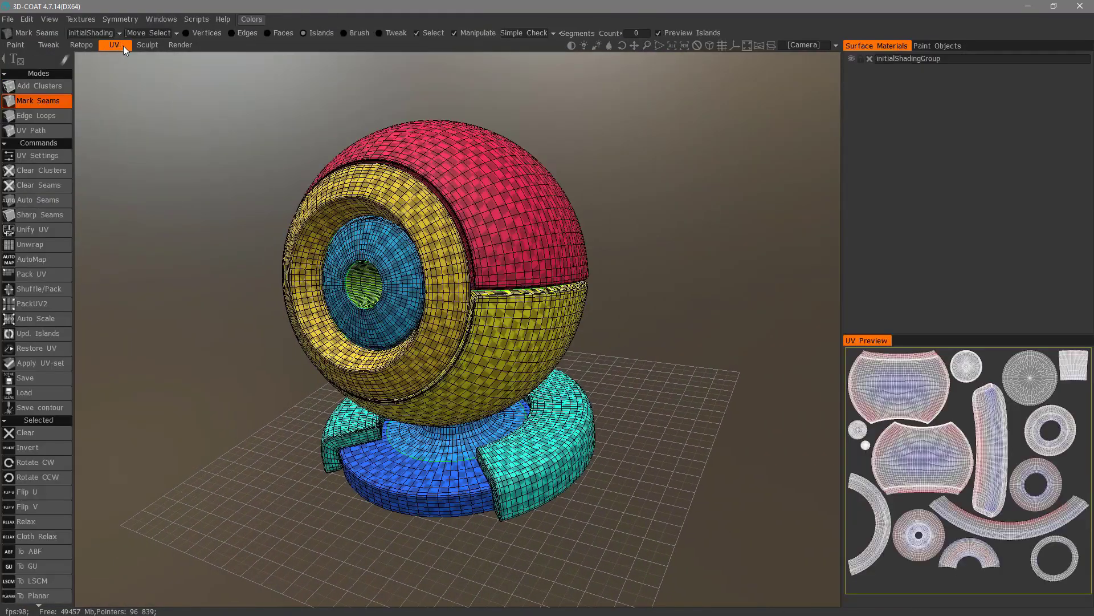
{"action": "left_click", "coordinate": [15, 45]}
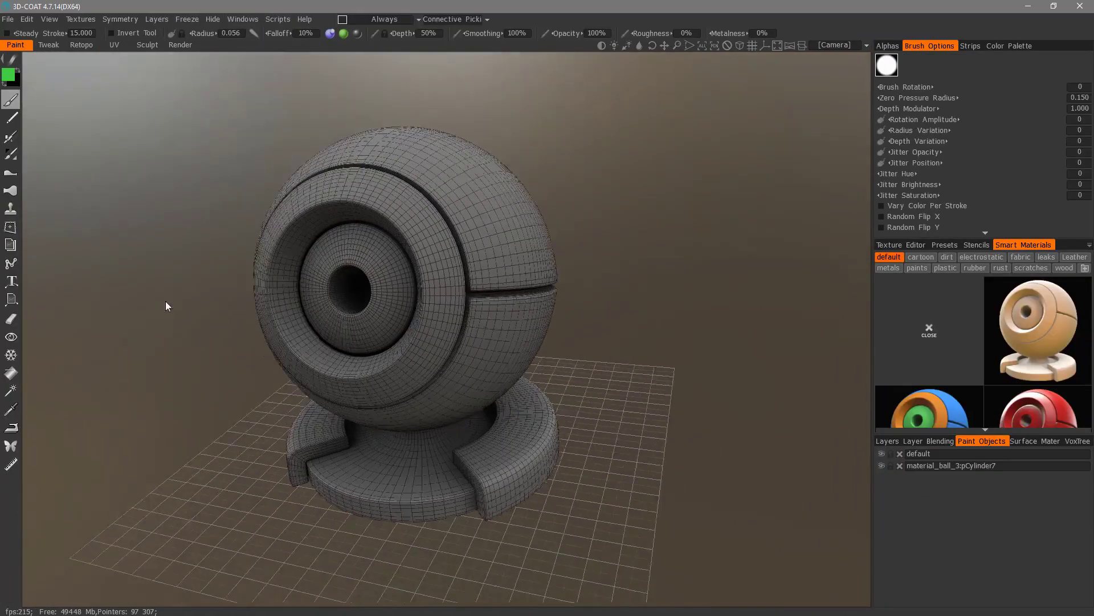
Step: Inspect the material ball in the Retopo and UV rooms from different angles, ending back in the Paint room
{"action": "left_click", "coordinate": [80, 45]}
{"action": "left_click_drag", "start_coordinate": [183, 358], "coordinate": [450, 382]}
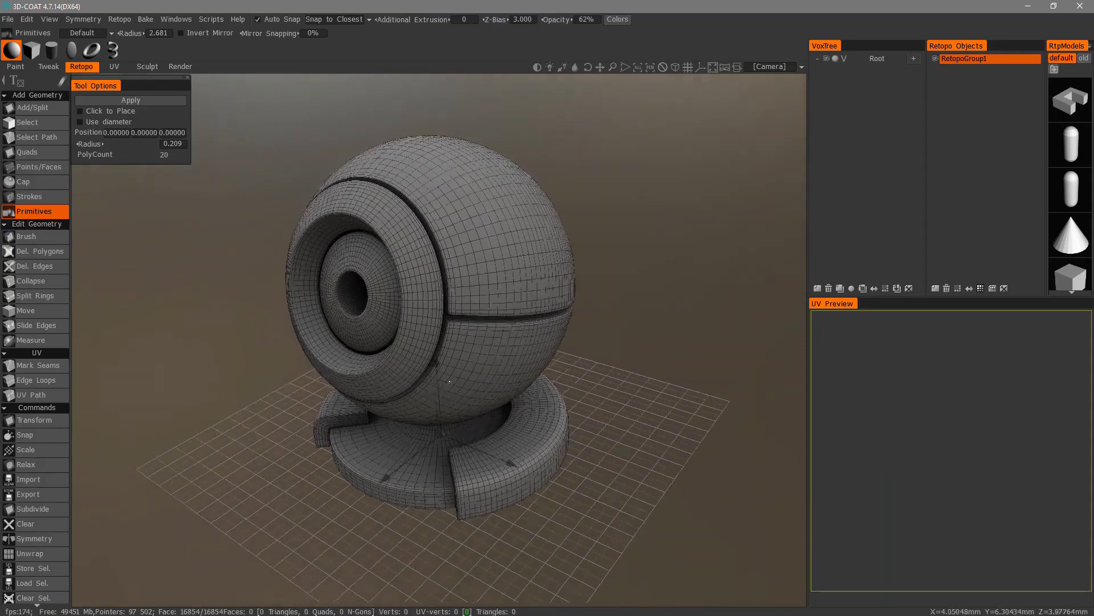
{"action": "left_click", "coordinate": [114, 66]}
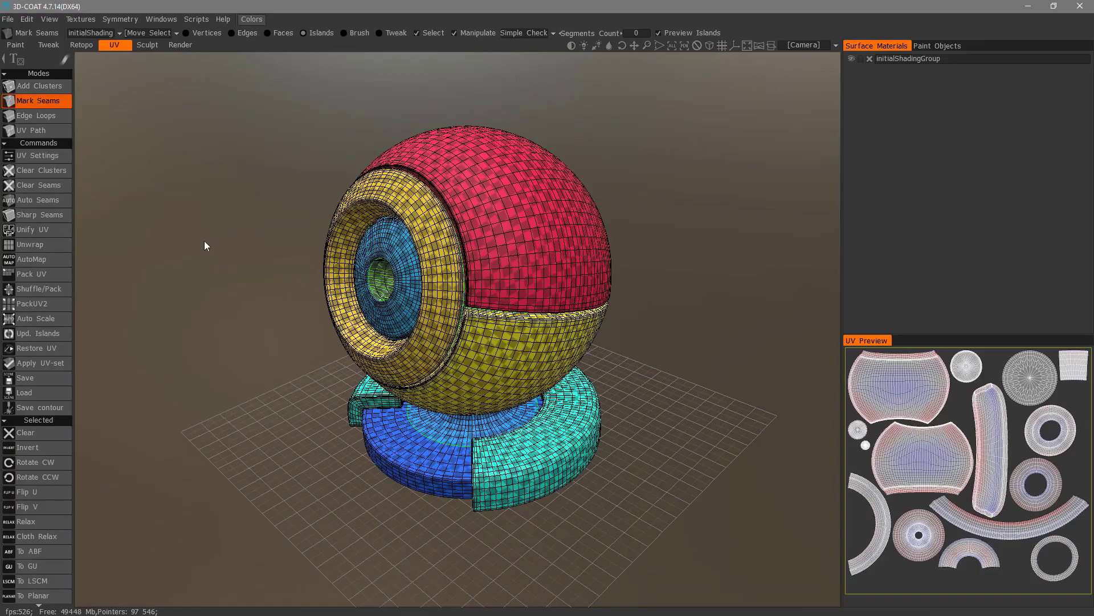
{"action": "left_click_drag", "start_coordinate": [205, 244], "coordinate": [664, 371]}
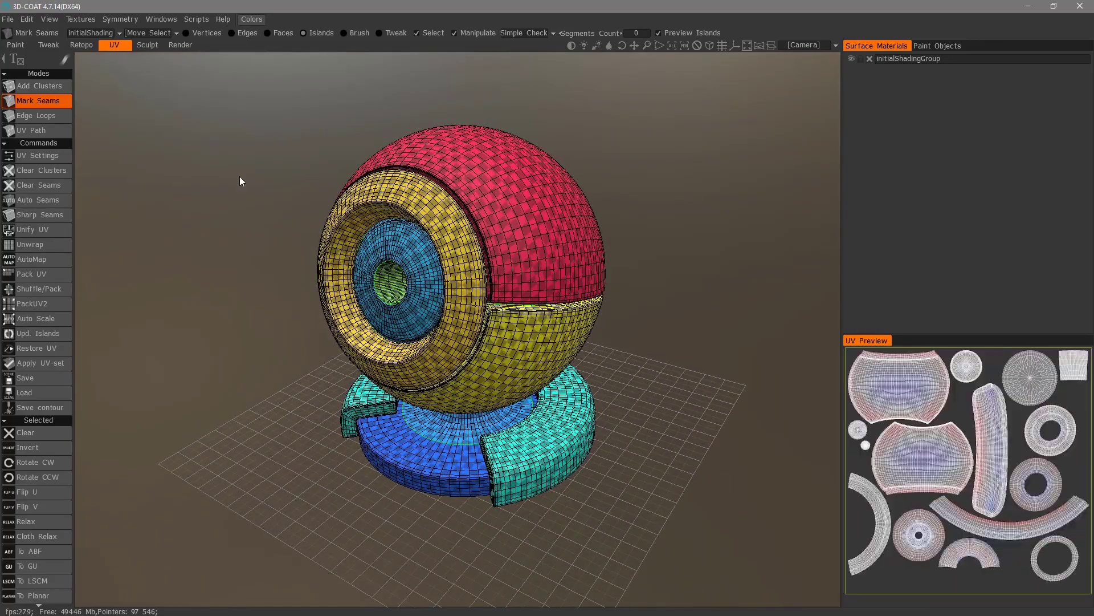
{"action": "left_click", "coordinate": [17, 48]}
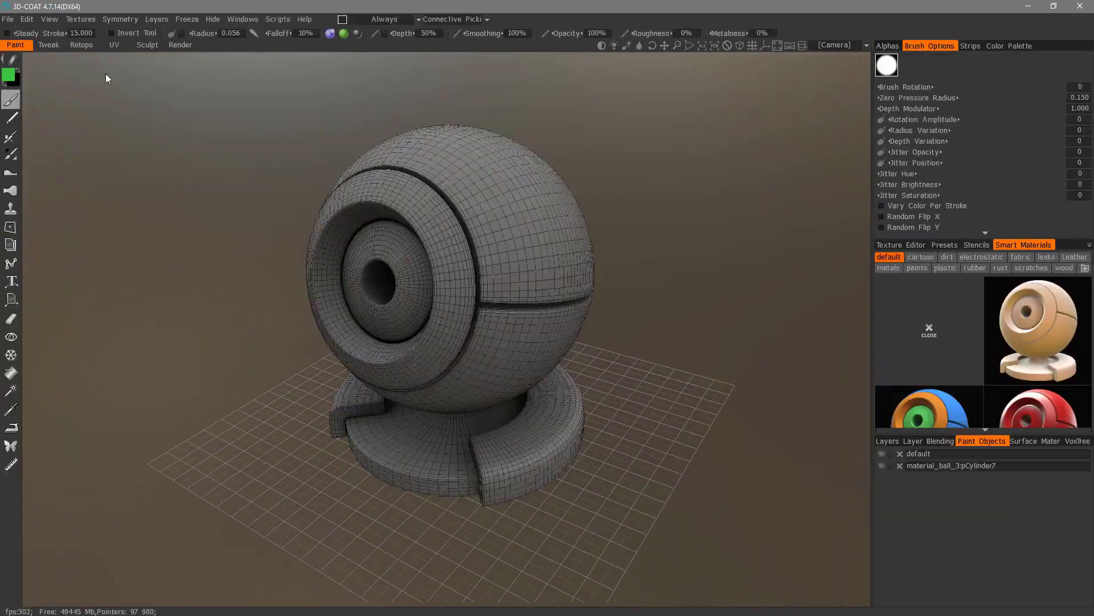
Step: Hide the material ball's paint objects in the Paint room and check the model in the UV room
{"action": "left_click", "coordinate": [882, 467]}
{"action": "left_click", "coordinate": [116, 46]}
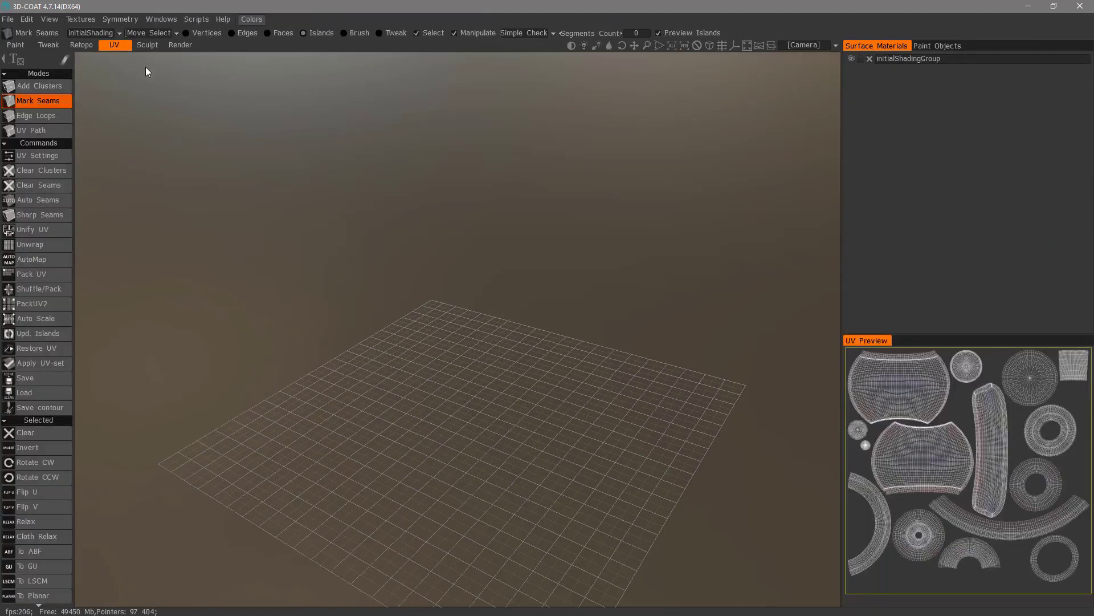
Step: Examine the UV tools and commands available in the Retopo room under Mark Seams, including the UV set and island-move options
{"action": "left_click_drag", "start_coordinate": [563, 446], "coordinate": [563, 455]}
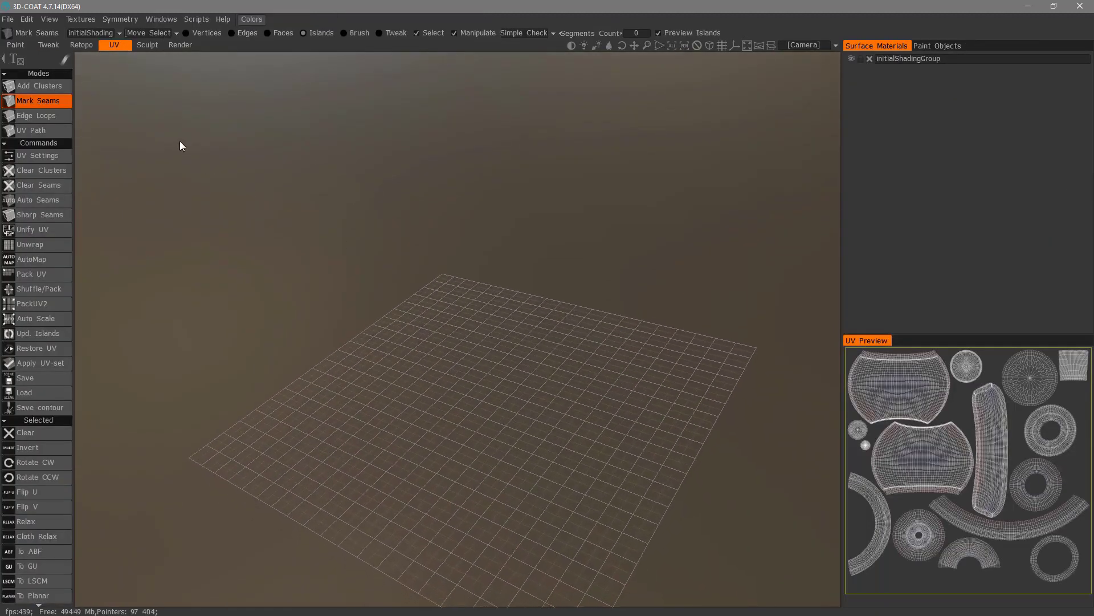
{"action": "left_click", "coordinate": [81, 45]}
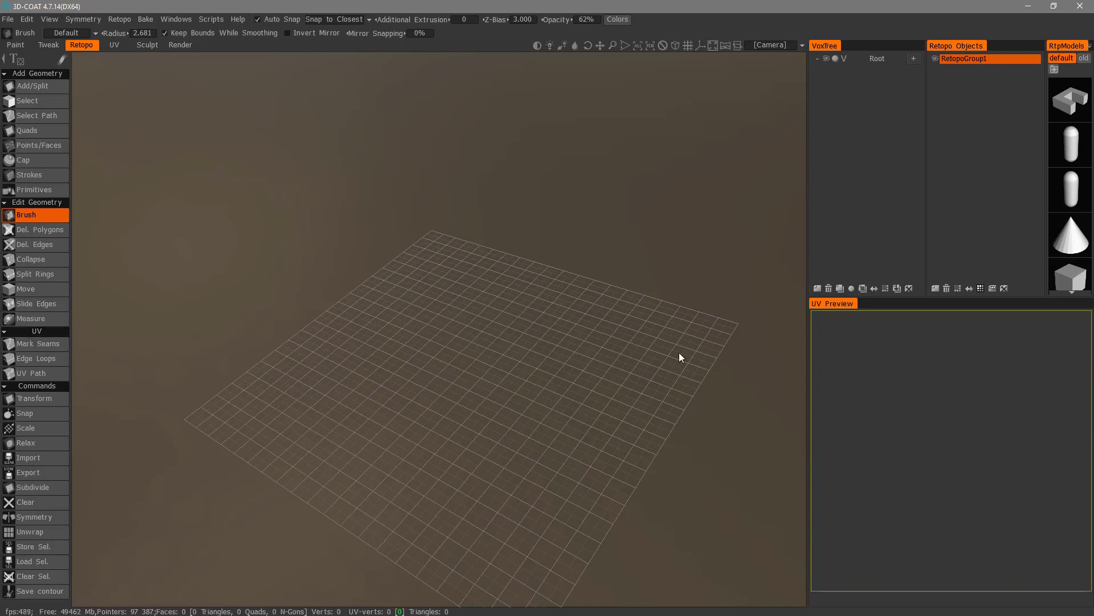
{"action": "left_click_drag", "start_coordinate": [387, 401], "coordinate": [117, 399]}
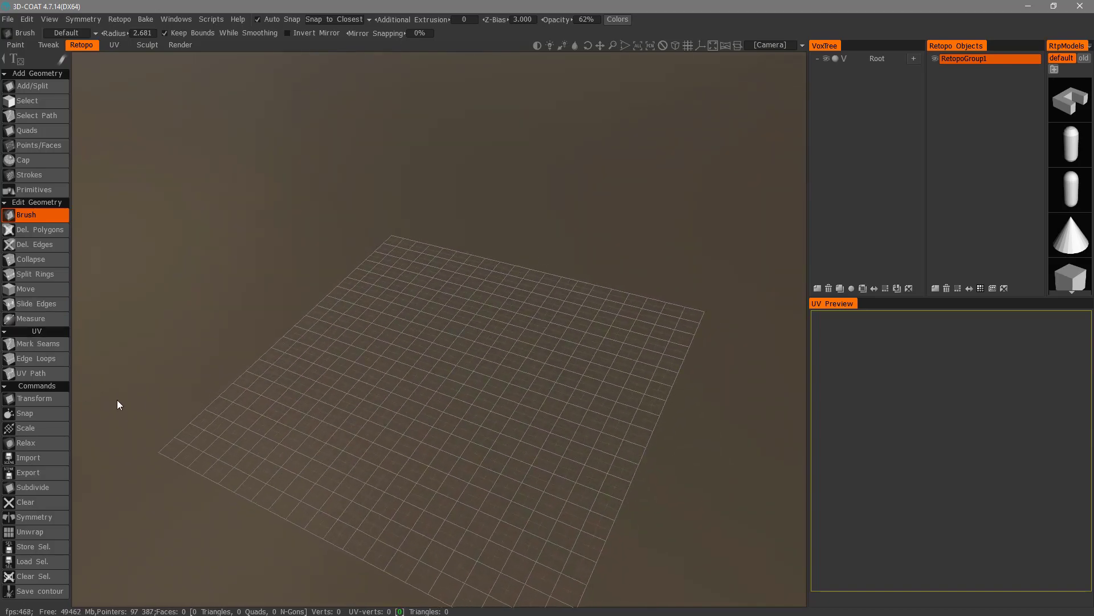
{"action": "left_click", "coordinate": [59, 347]}
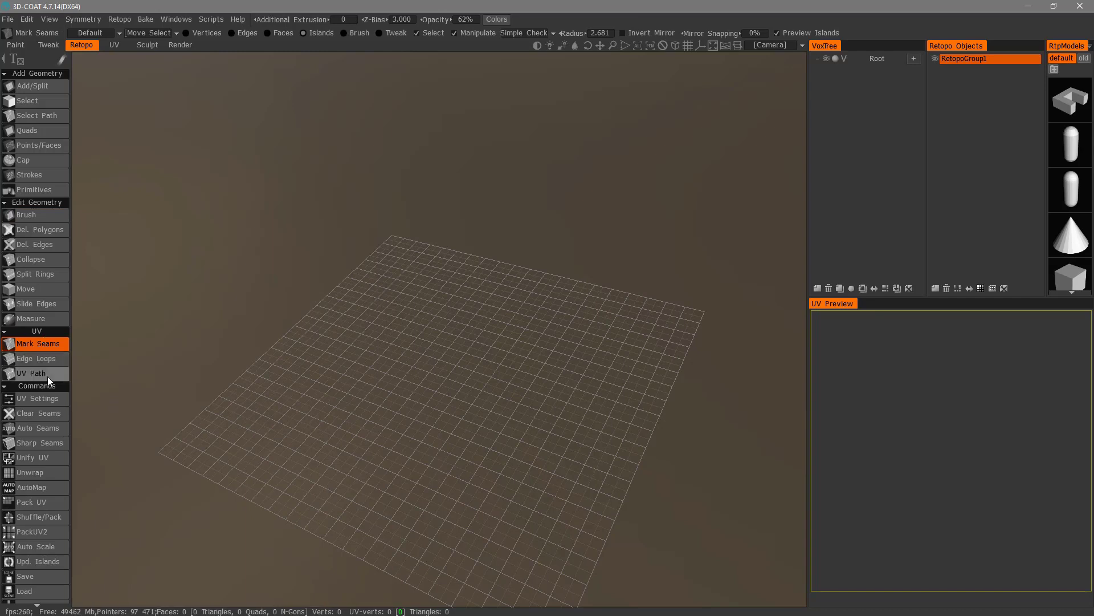
{"action": "scroll", "coordinate": [46, 493], "scroll_direction": "down", "scroll_amount": 5}
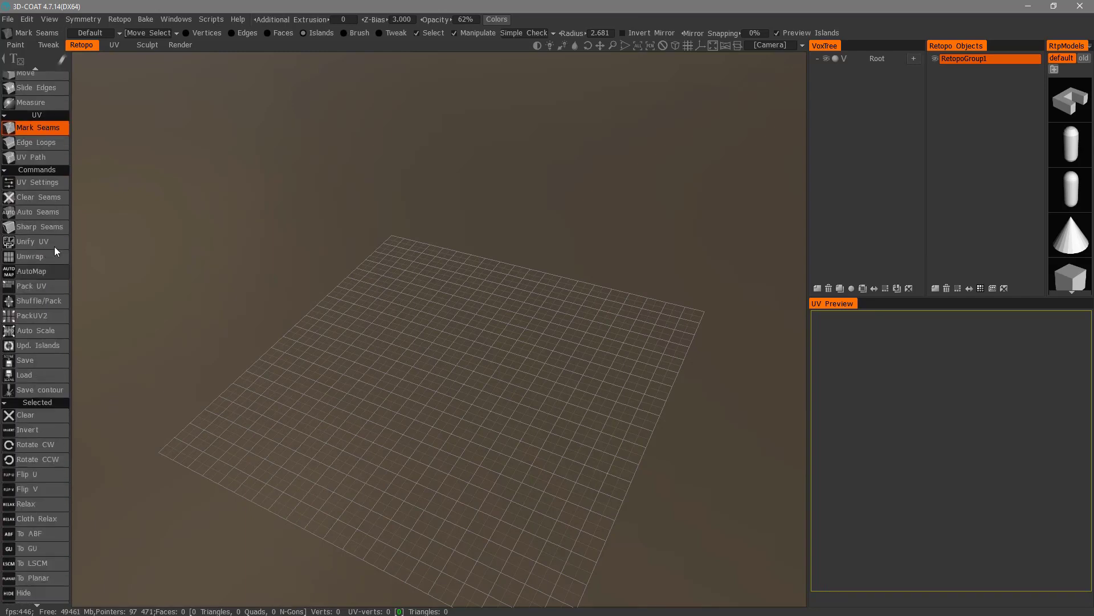
{"action": "left_click_drag", "start_coordinate": [83, 417], "coordinate": [88, 542]}
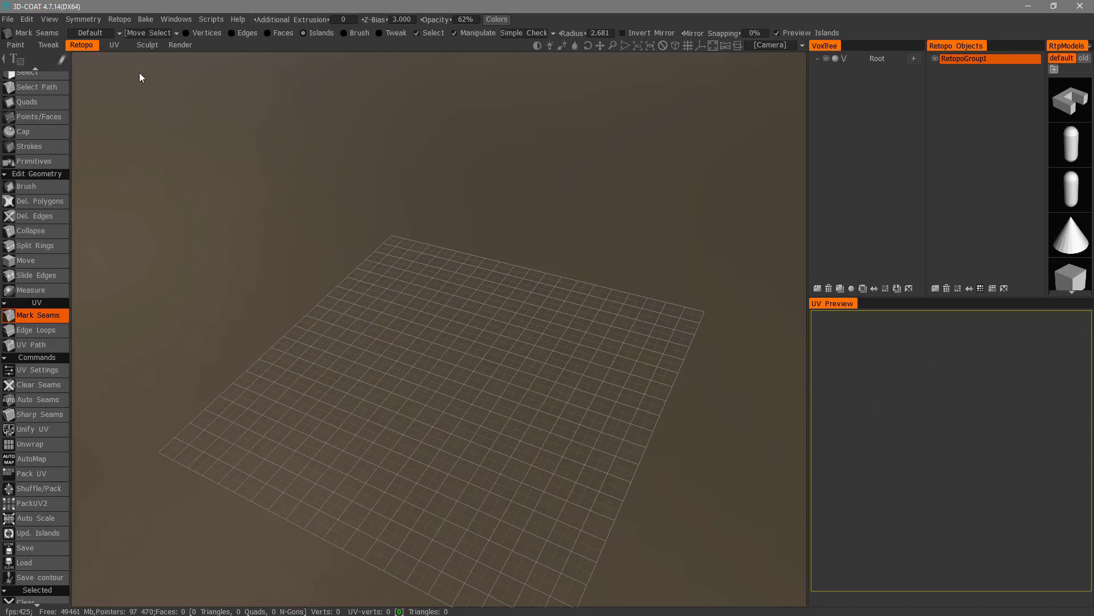
{"action": "left_click", "coordinate": [119, 32]}
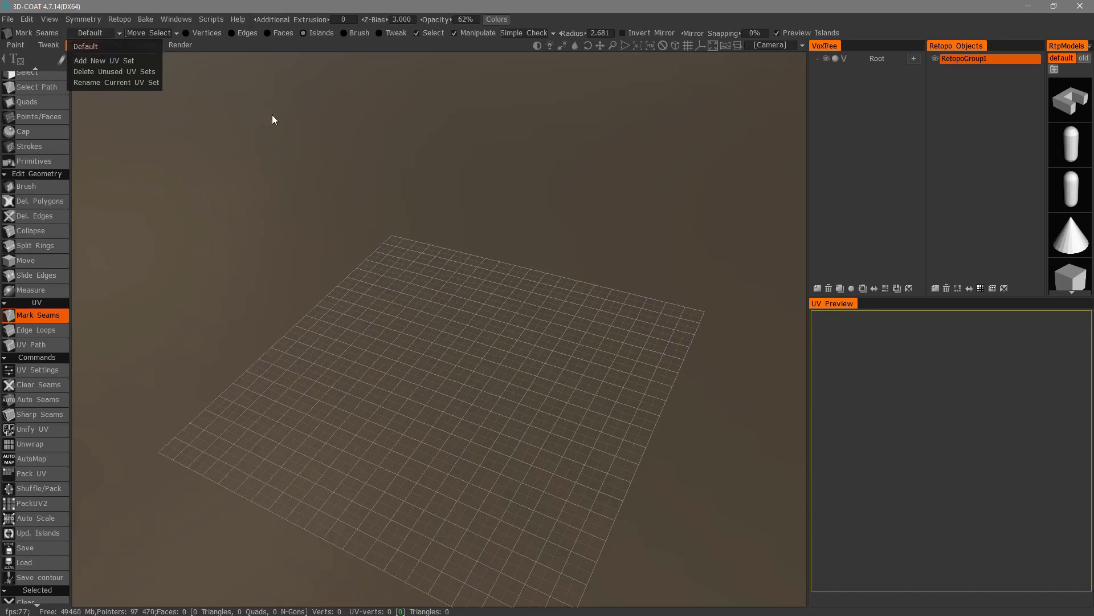
{"action": "left_click", "coordinate": [176, 34]}
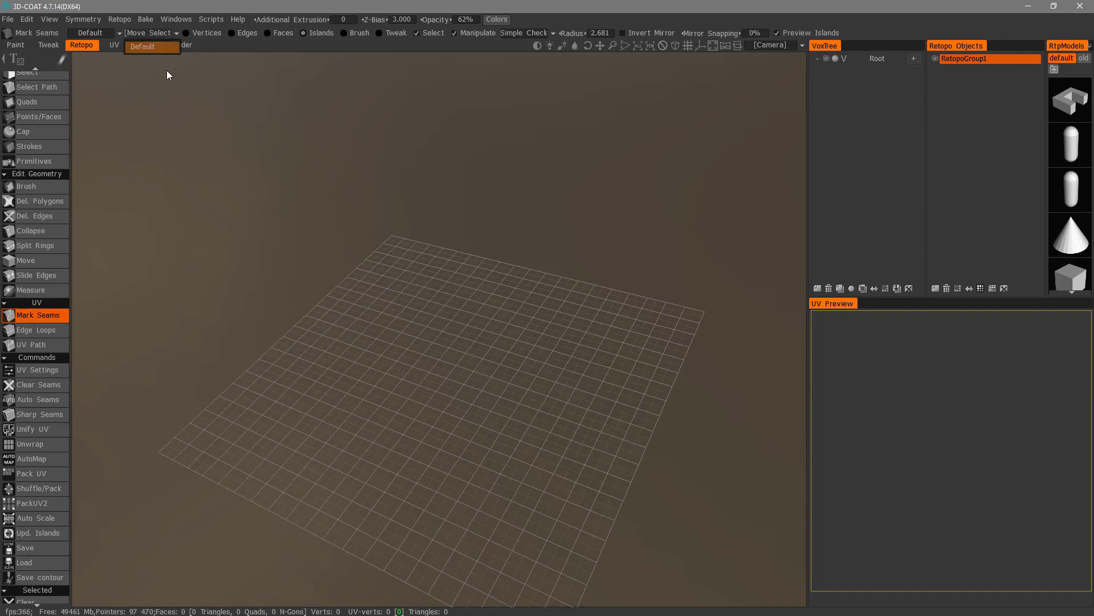
{"action": "left_click_drag", "start_coordinate": [245, 261], "coordinate": [195, 208]}
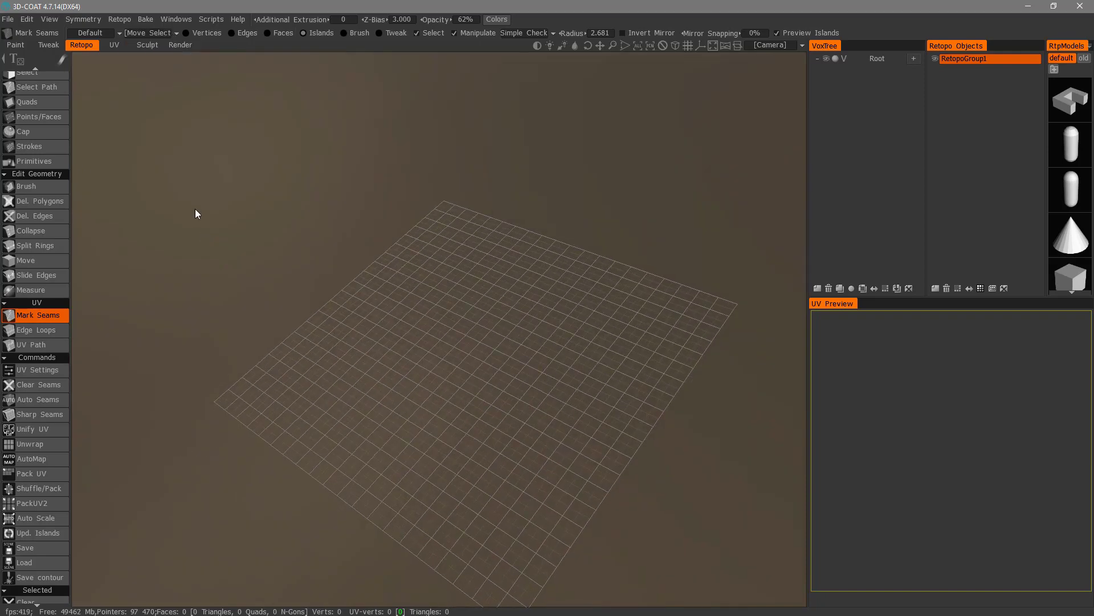
Step: Show the material_ball_3:pCylinder7 paint object again in the Paint room and look the model over
{"action": "left_click", "coordinate": [18, 45]}
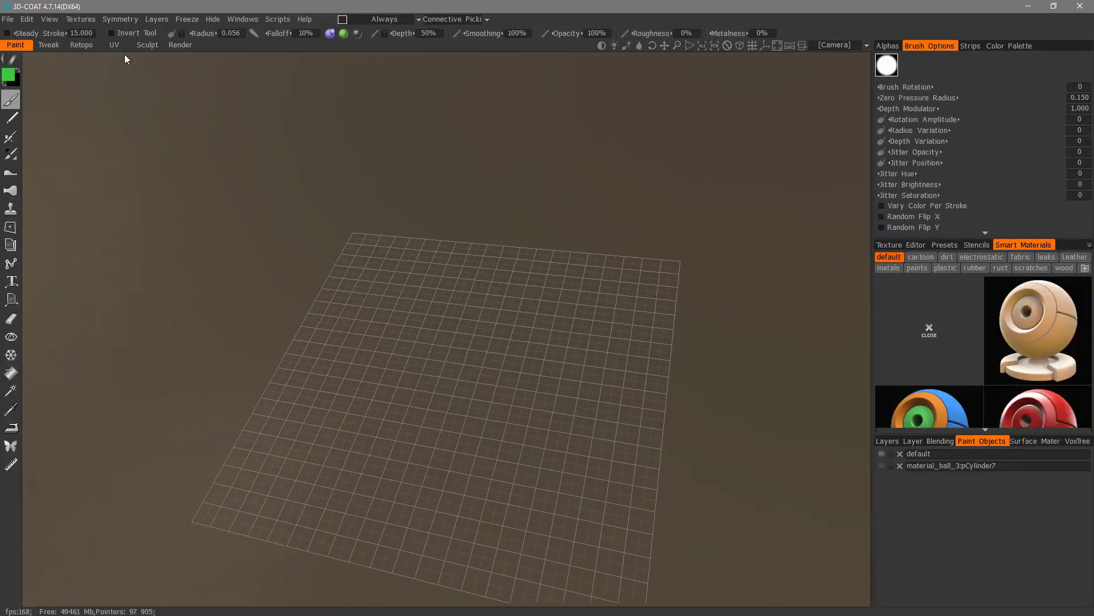
{"action": "left_click", "coordinate": [881, 466]}
{"action": "left_click_drag", "start_coordinate": [735, 399], "coordinate": [675, 409]}
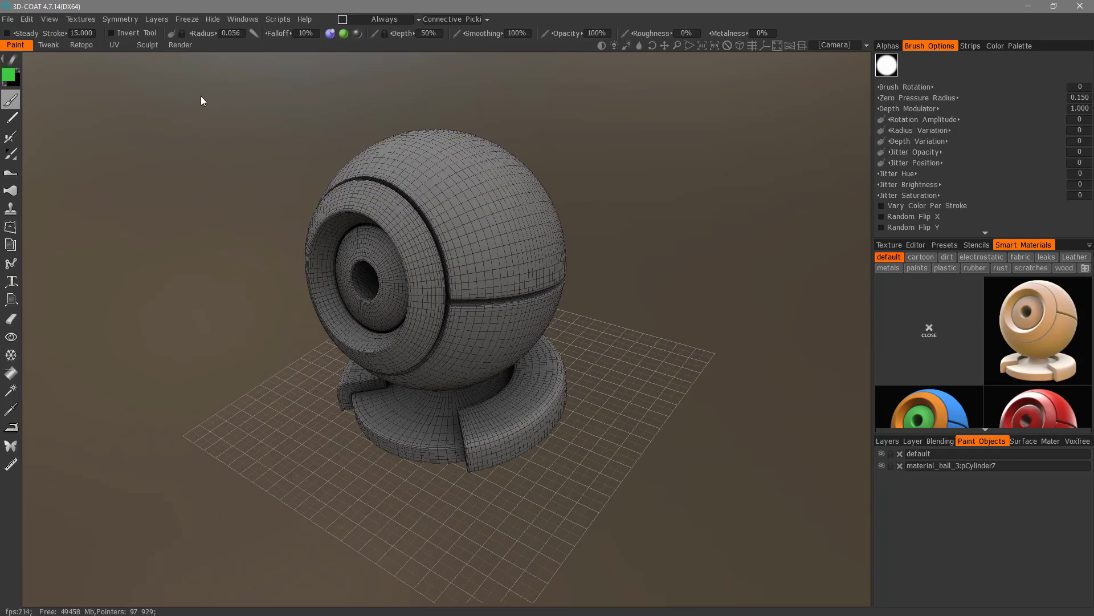
{"action": "left_click_drag", "start_coordinate": [203, 114], "coordinate": [209, 109]}
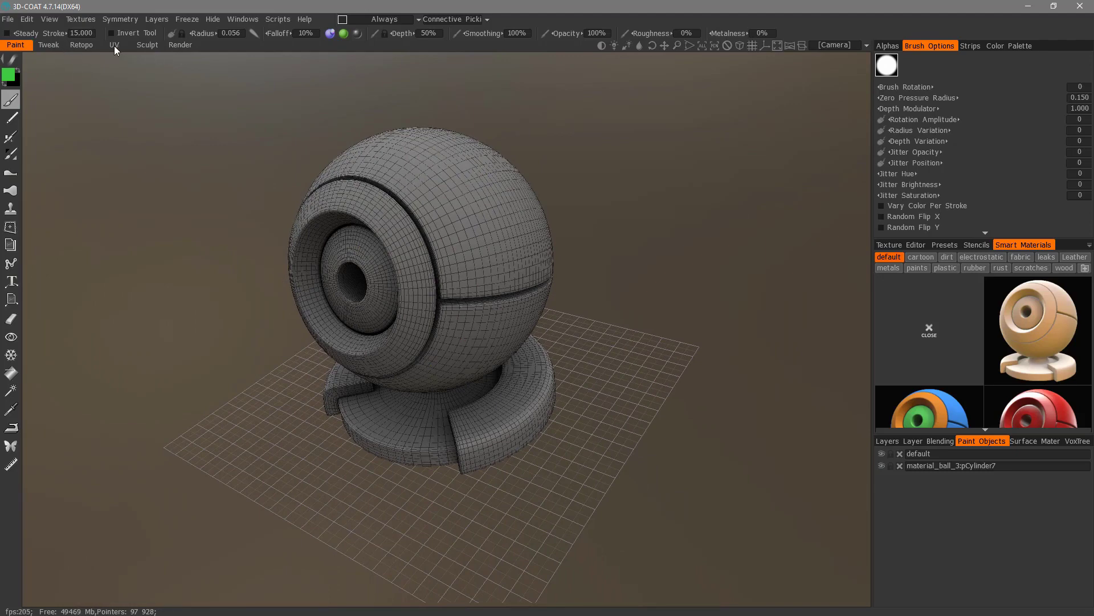
{"action": "left_click_drag", "start_coordinate": [113, 60], "coordinate": [146, 142]}
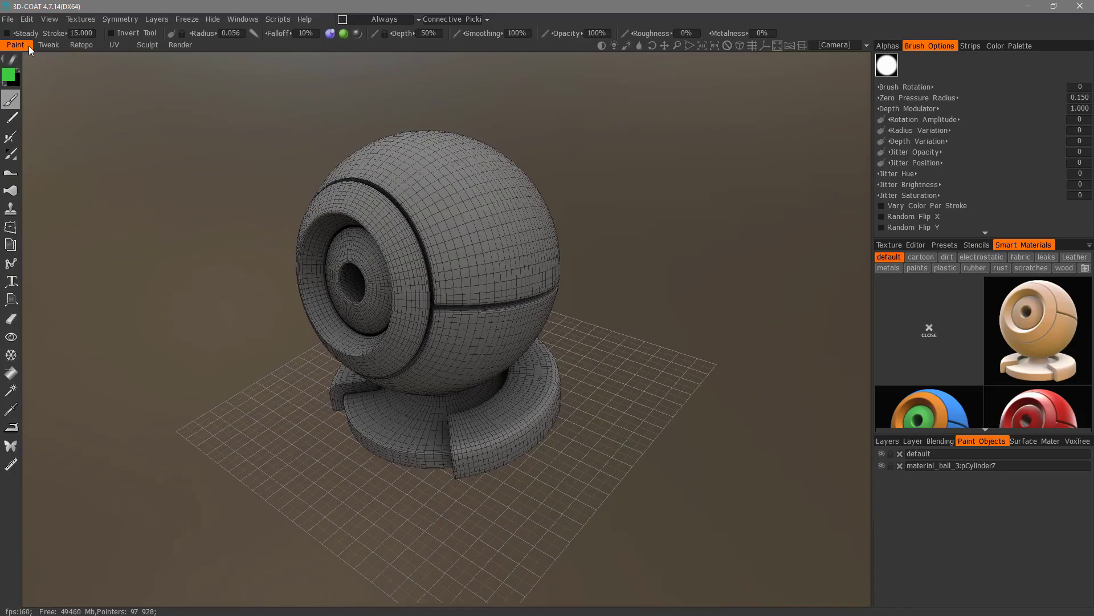
Step: Compare how the material ball's paint mesh is treated in the Retopo and Sculpt rooms
{"action": "left_click", "coordinate": [77, 43]}
{"action": "mouse_move", "coordinate": [439, 285]}
{"action": "left_mouse_down", "text": "alt"}
{"action": "mouse_move", "coordinate": [507, 308]}
{"action": "mouse_move", "coordinate": [451, 346]}
{"action": "left_mouse_up", "text": "alt"}
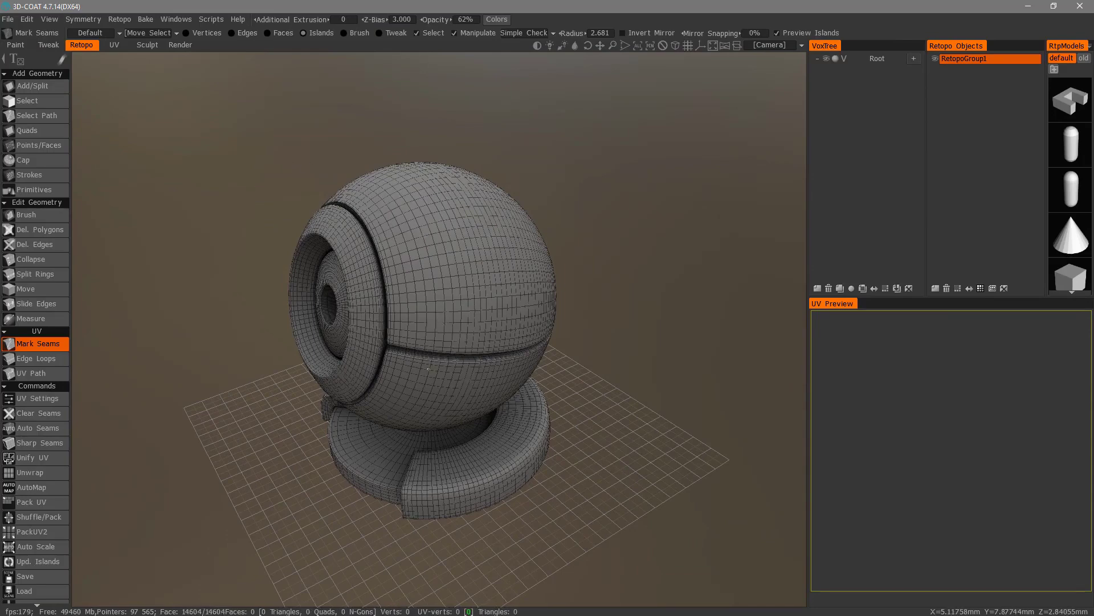
{"action": "mouse_move", "coordinate": [428, 369]}
{"action": "left_mouse_down", "text": "alt"}
{"action": "mouse_move", "coordinate": [431, 278]}
{"action": "mouse_move", "coordinate": [467, 321]}
{"action": "left_mouse_up", "text": "alt"}
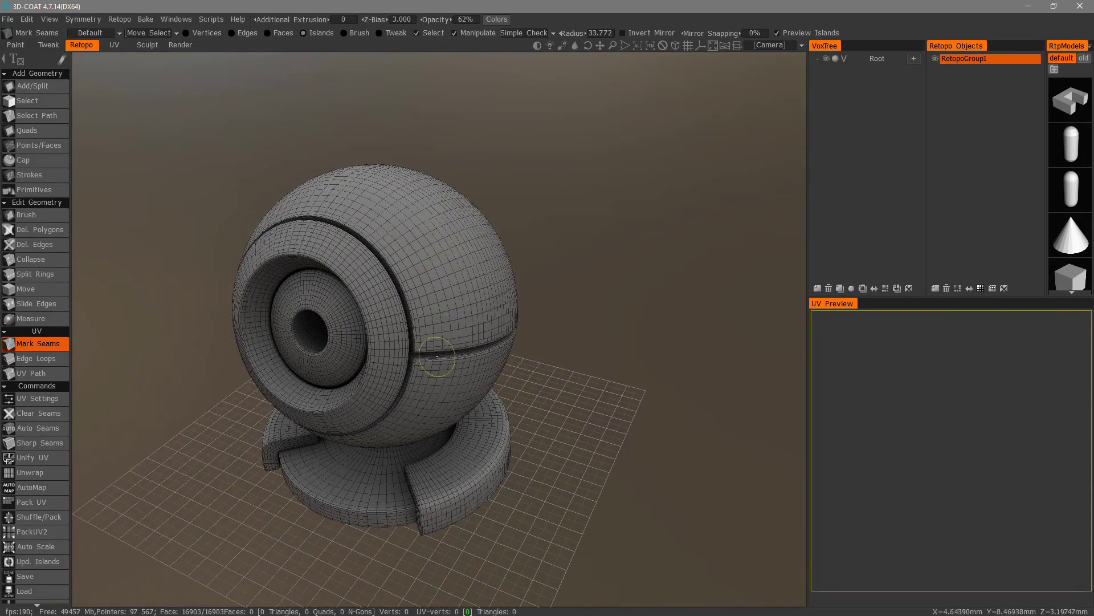
{"action": "left_click", "coordinate": [146, 45]}
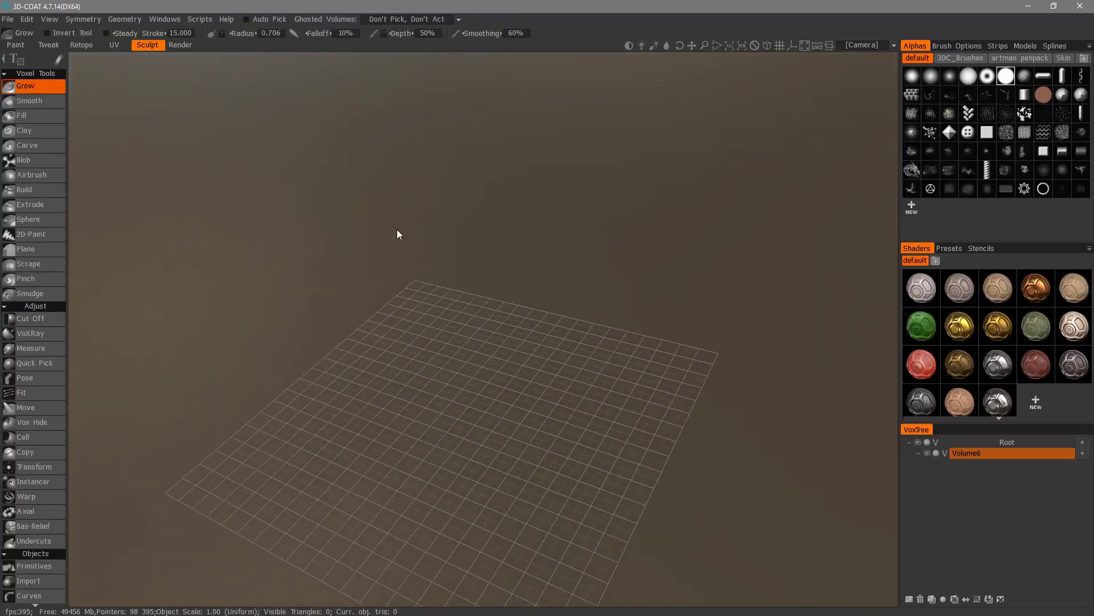
{"action": "left_click_drag", "start_coordinate": [397, 229], "coordinate": [559, 365], "text": "alt"}
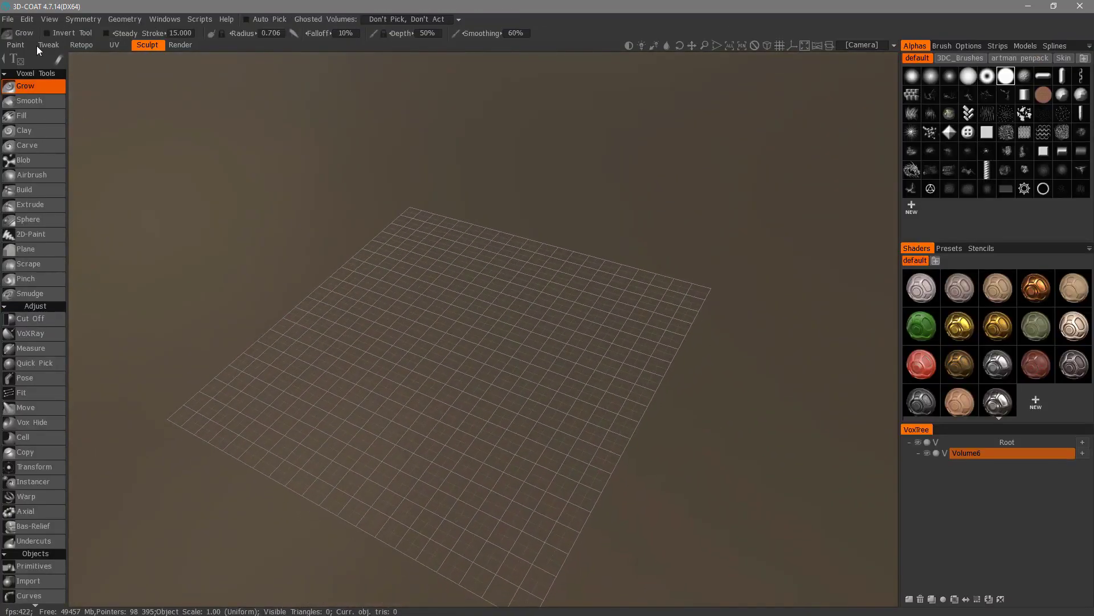
{"action": "left_click_drag", "start_coordinate": [86, 64], "coordinate": [572, 424], "text": "alt"}
{"action": "left_click_drag", "start_coordinate": [211, 377], "coordinate": [536, 279], "text": "alt"}
Step: Add the cylinder from the default models library to the sculpt volume at its initial size and position, finishing with the Grow tool active
{"action": "left_click", "coordinate": [1025, 45]}
{"action": "left_click", "coordinate": [997, 172]}
{"action": "left_click_drag", "start_coordinate": [308, 148], "coordinate": [254, 194], "text": "alt"}
{"action": "left_click", "coordinate": [111, 77]}
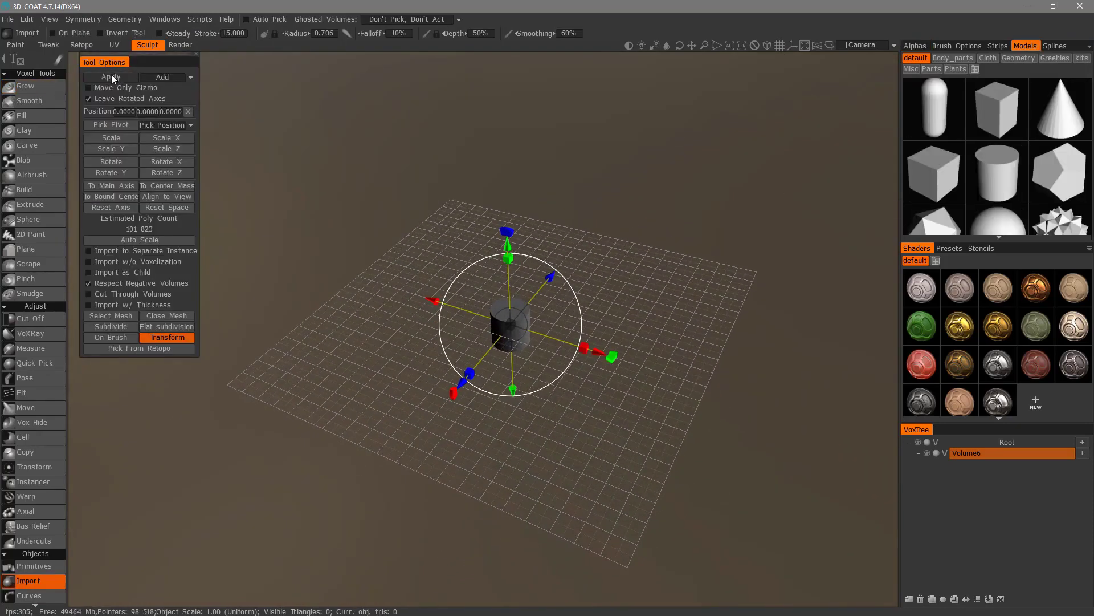
{"action": "left_click", "coordinate": [26, 86]}
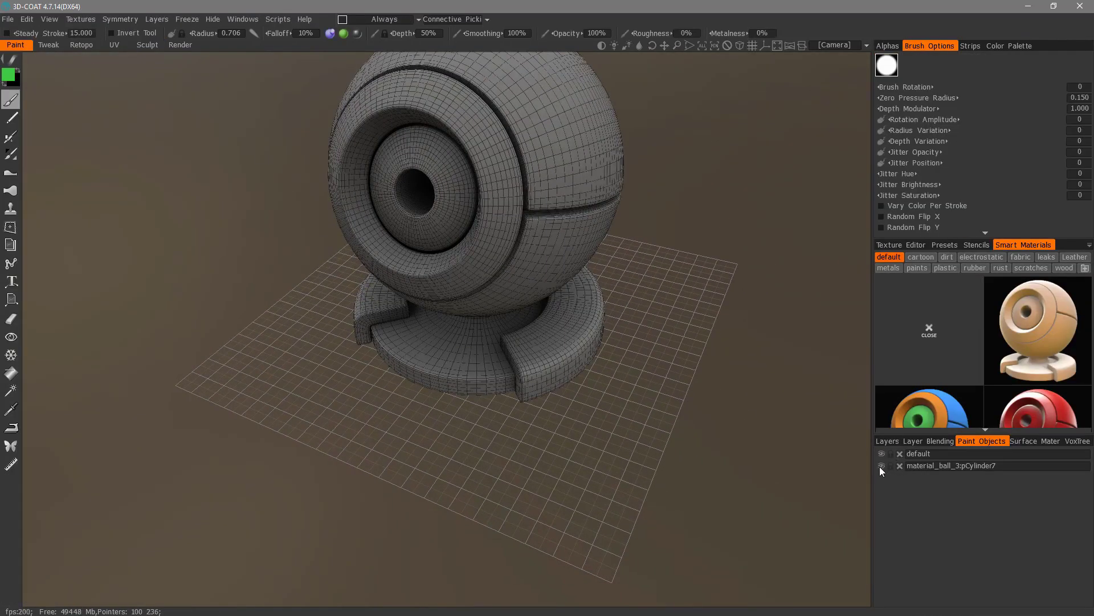
Step: Hide the material_ball_3:pCylinder7 paint object in the Paint room and frame the sculpted cylinder up close
{"action": "left_click", "coordinate": [881, 466]}
{"action": "middle_click_drag", "start_coordinate": [517, 365], "coordinate": [610, 297]}
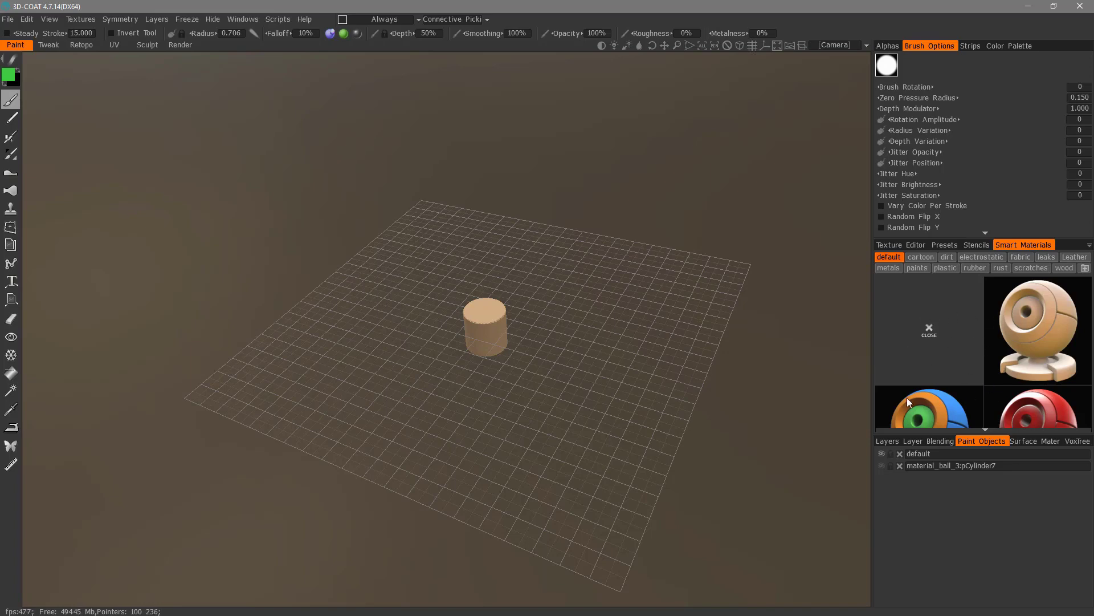
{"action": "scroll", "coordinate": [476, 343], "scroll_direction": "up", "scroll_amount": 4}
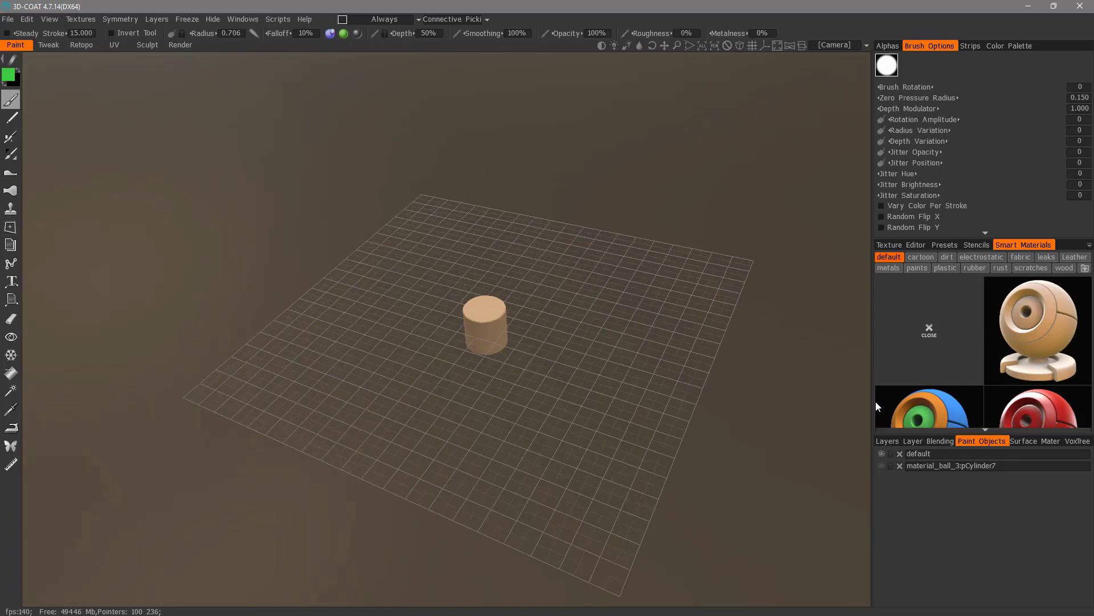
{"action": "right_click_drag", "start_coordinate": [481, 330], "coordinate": [471, 312]}
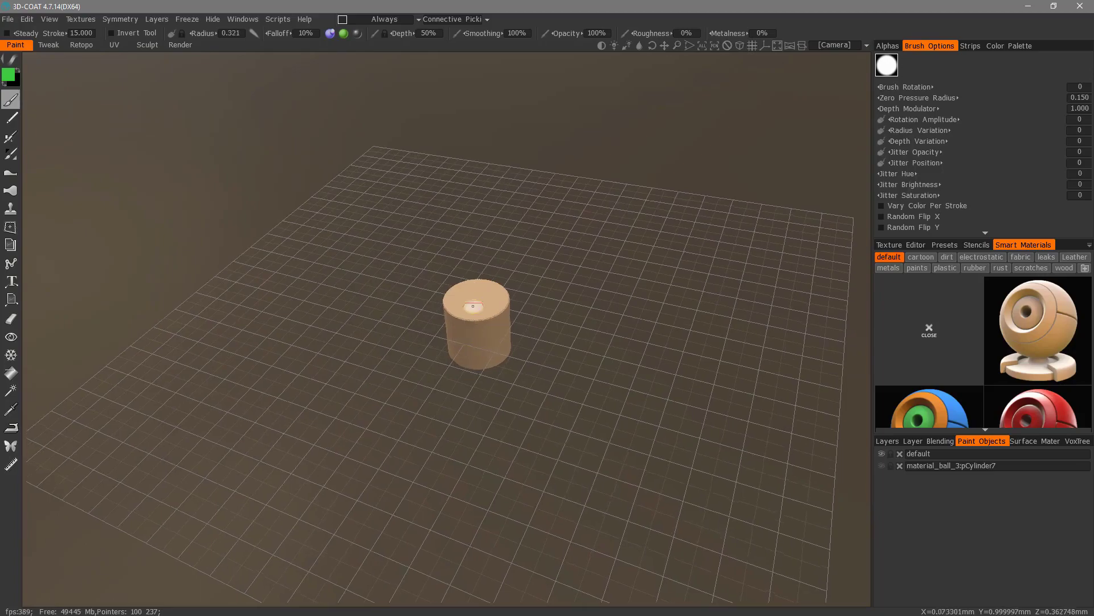
{"action": "middle_click_drag", "start_coordinate": [472, 310], "coordinate": [425, 313]}
{"action": "scroll", "coordinate": [427, 321], "scroll_direction": "up", "scroll_amount": 3}
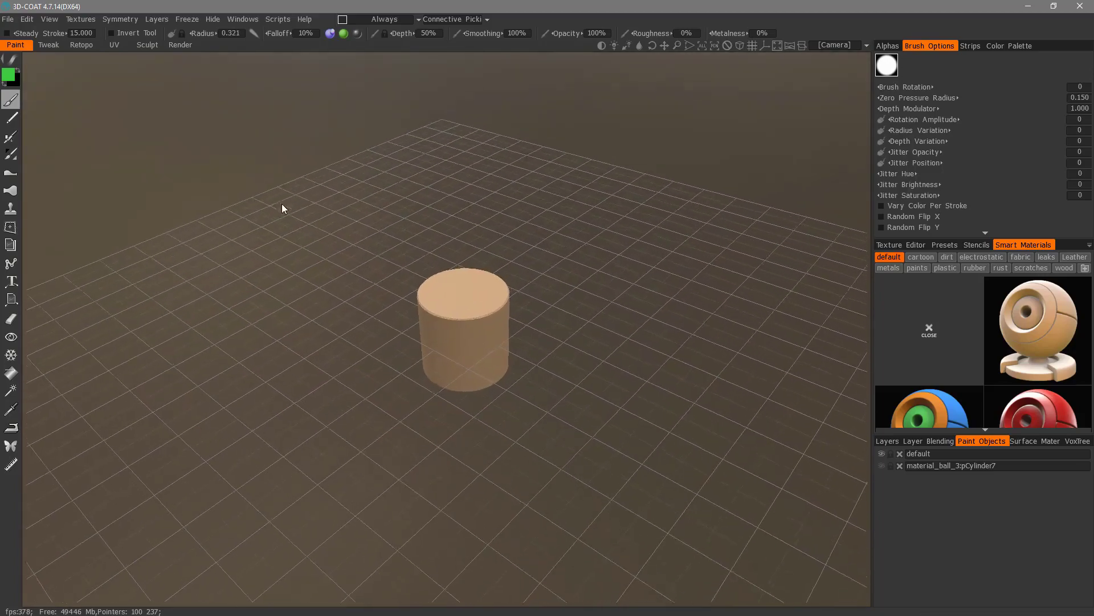
Step: Turn off the brush's depth channel and paint green over the cylinder's top rim and side with the layer list shown
{"action": "left_click", "coordinate": [329, 34]}
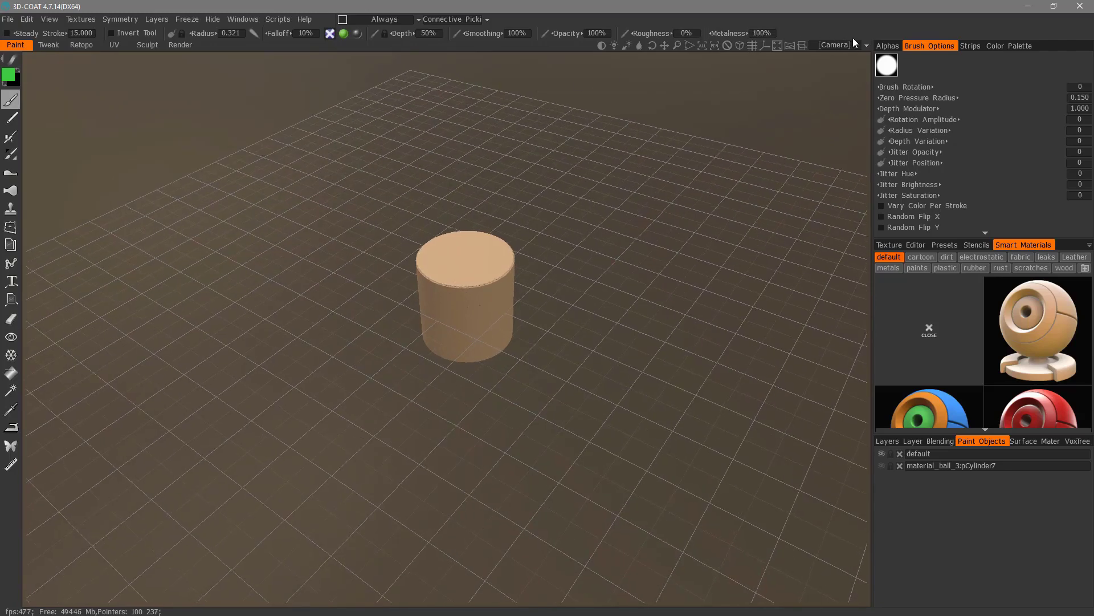
{"action": "left_click", "coordinate": [888, 442]}
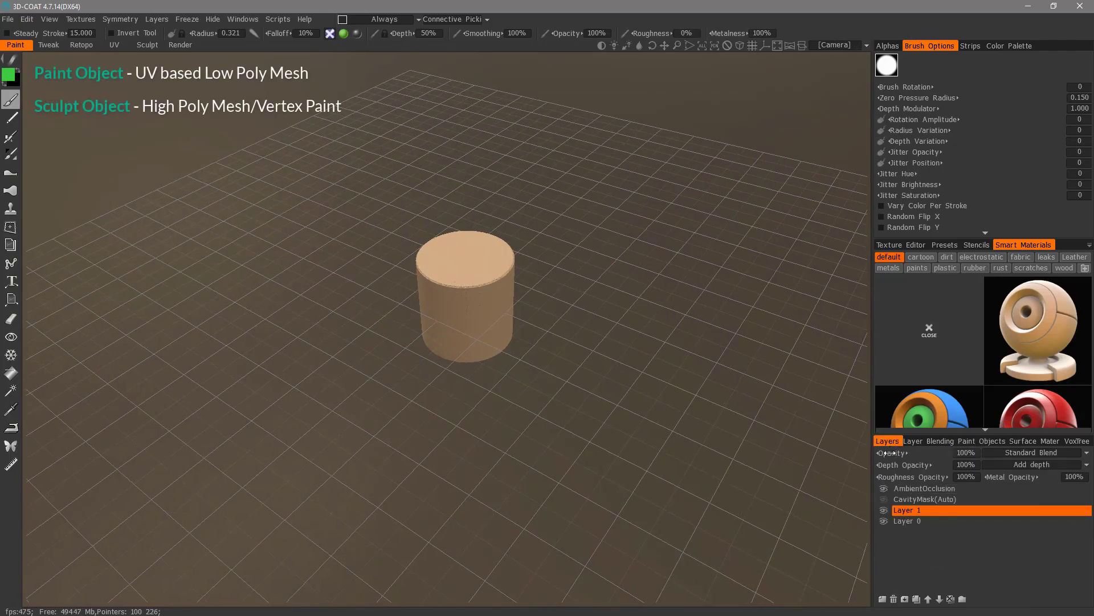
{"action": "mouse_move", "coordinate": [429, 311]}
{"action": "left_mouse_down"}
{"action": "mouse_move", "coordinate": [425, 260]}
{"action": "mouse_move", "coordinate": [416, 267]}
{"action": "mouse_move", "coordinate": [453, 250]}
{"action": "left_mouse_up"}
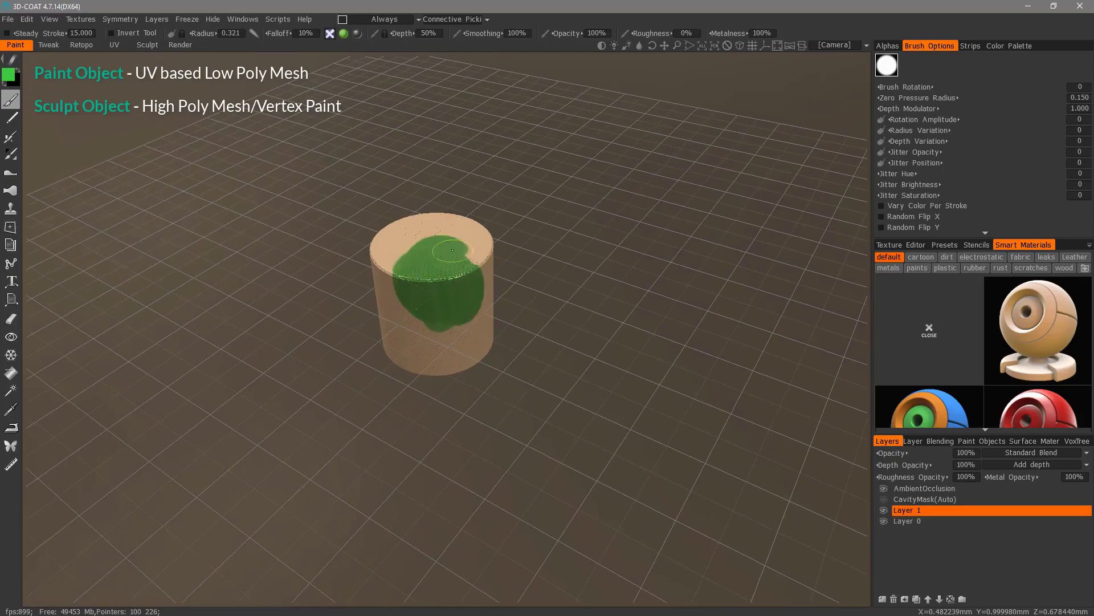
Step: Toggle the wireframe display and inspect the green paint on the cylinder up close
{"action": "left_click_drag", "start_coordinate": [427, 307], "coordinate": [396, 312], "text": "alt"}
{"action": "right_click_drag", "start_coordinate": [396, 313], "coordinate": [410, 430], "text": "alt"}
{"action": "key", "text": "w"}
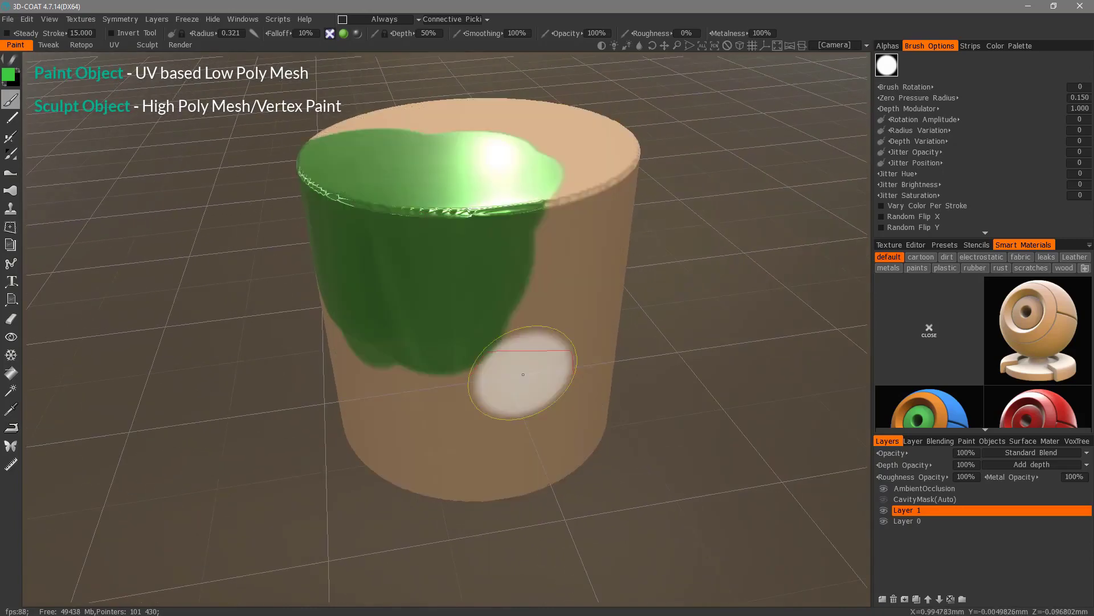
{"action": "right_click_drag", "start_coordinate": [525, 374], "coordinate": [374, 291], "text": "alt"}
{"action": "left_click_drag", "start_coordinate": [374, 291], "coordinate": [451, 449], "text": "alt"}
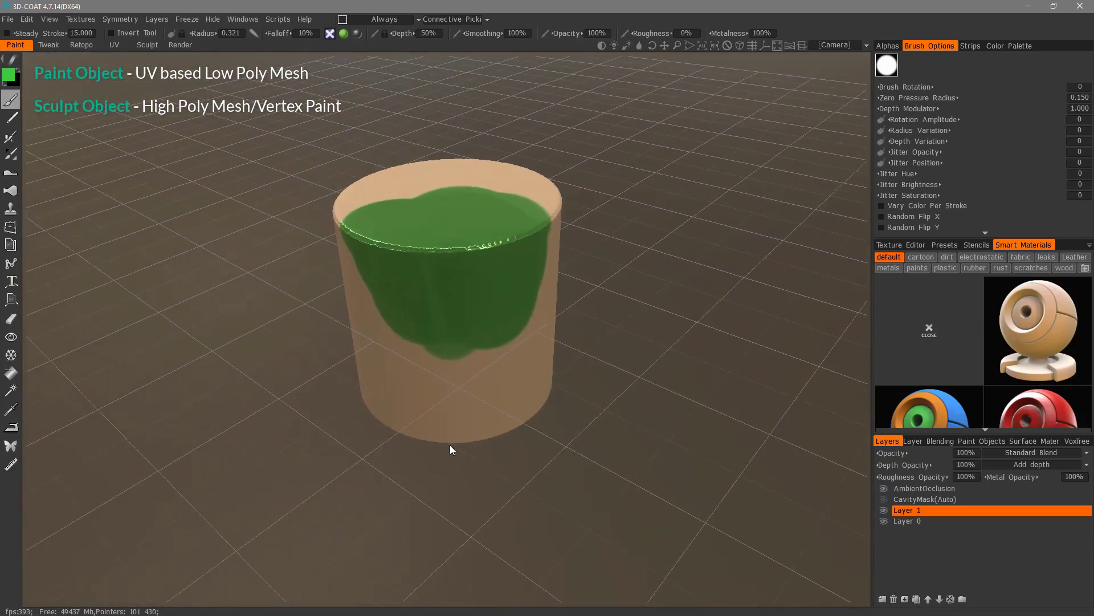
Step: Dock the Texture Editor beside the viewport and widen it to compare the UV layout with the painted cylinder
{"action": "left_click", "coordinate": [911, 245]}
{"action": "left_click_drag", "start_coordinate": [911, 245], "coordinate": [651, 262]}
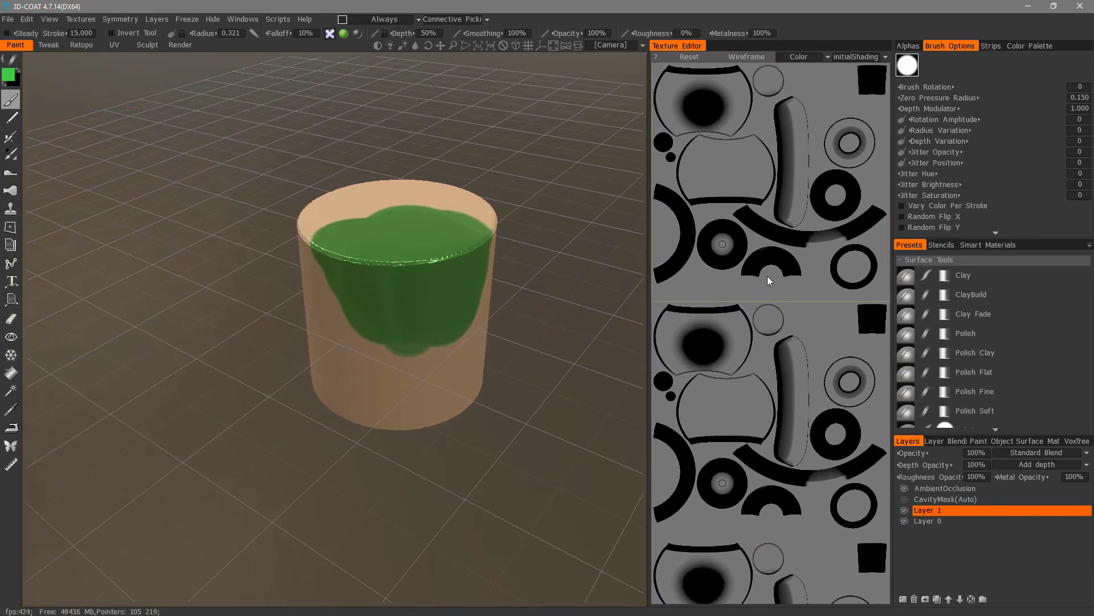
{"action": "scroll", "coordinate": [772, 299], "scroll_direction": "down", "scroll_amount": 3}
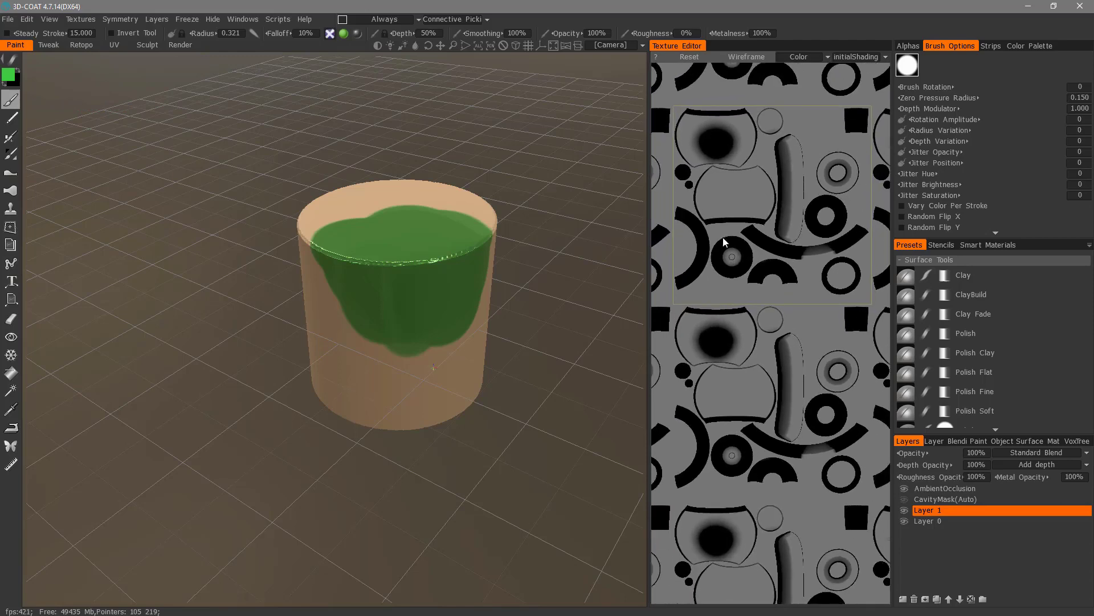
{"action": "left_click_drag", "start_coordinate": [647, 228], "coordinate": [562, 228]}
{"action": "left_click_drag", "start_coordinate": [468, 283], "coordinate": [483, 283]}
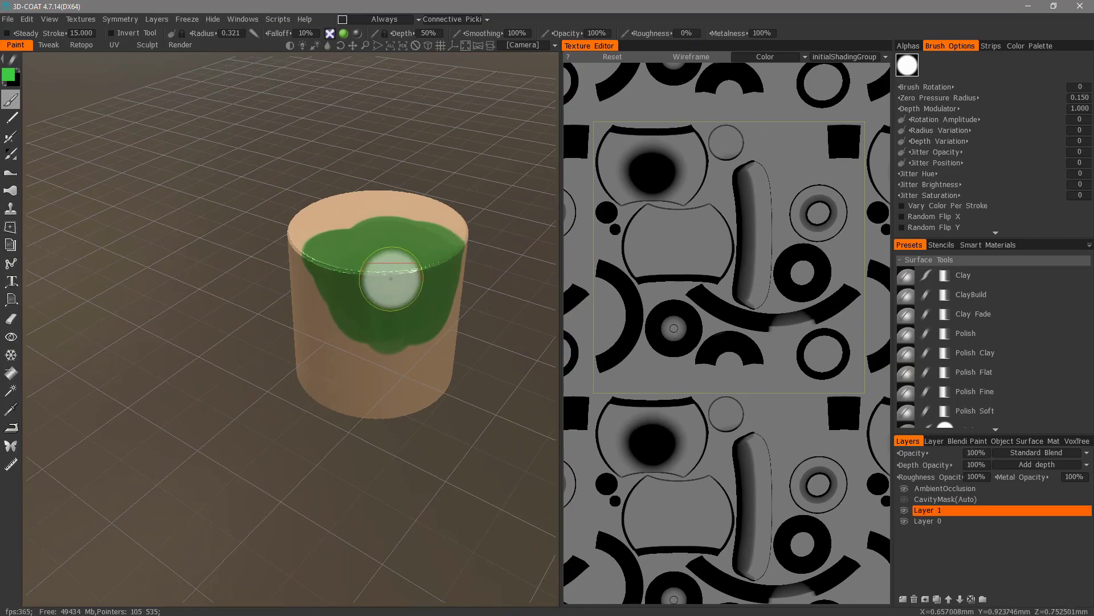
{"action": "mouse_move", "coordinate": [382, 276]}
{"action": "left_mouse_down", "text": "alt"}
{"action": "mouse_move", "coordinate": [288, 237]}
{"action": "mouse_move", "coordinate": [325, 264]}
{"action": "left_mouse_up", "text": "alt"}
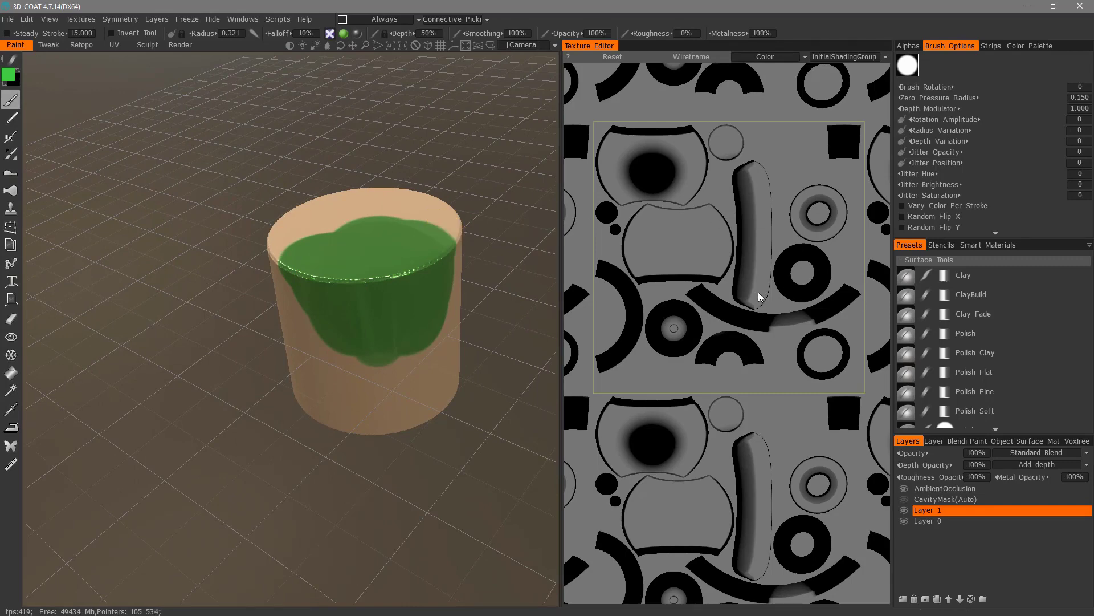
Step: Hide the sculpt volume Volume6 and show the material_ball_3:pCylinder7 paint object
{"action": "left_click", "coordinate": [1075, 442]}
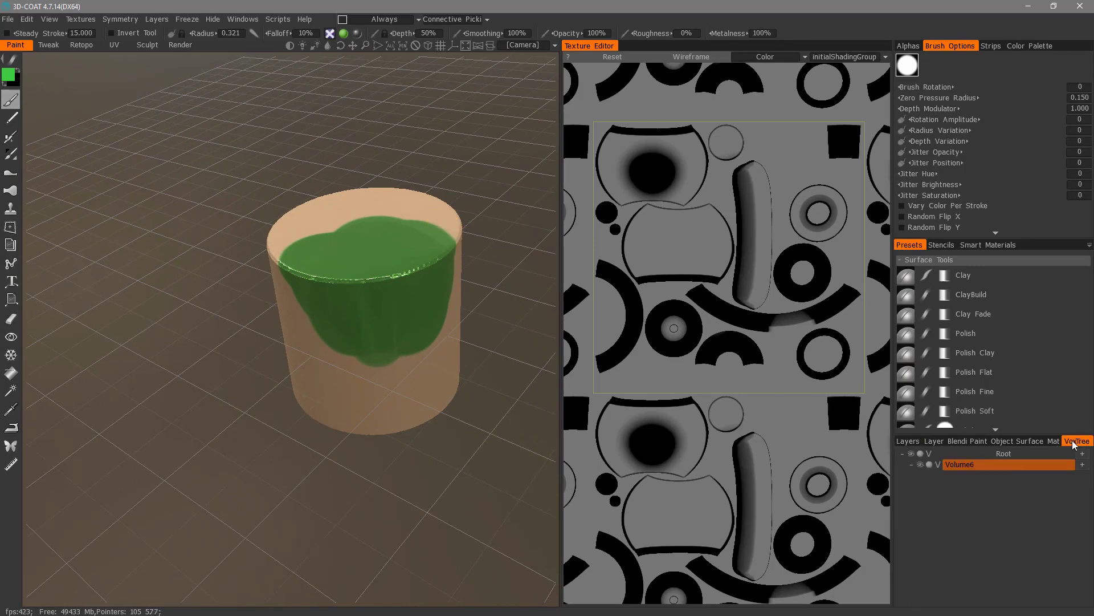
{"action": "left_click", "coordinate": [920, 464]}
{"action": "left_click", "coordinate": [985, 442]}
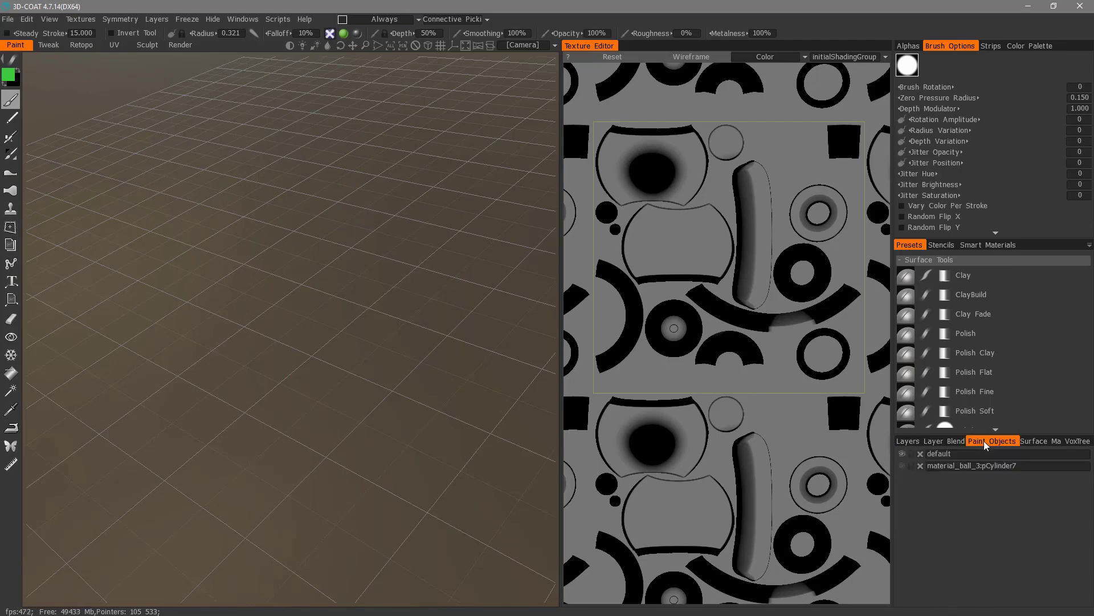
{"action": "left_click", "coordinate": [902, 466]}
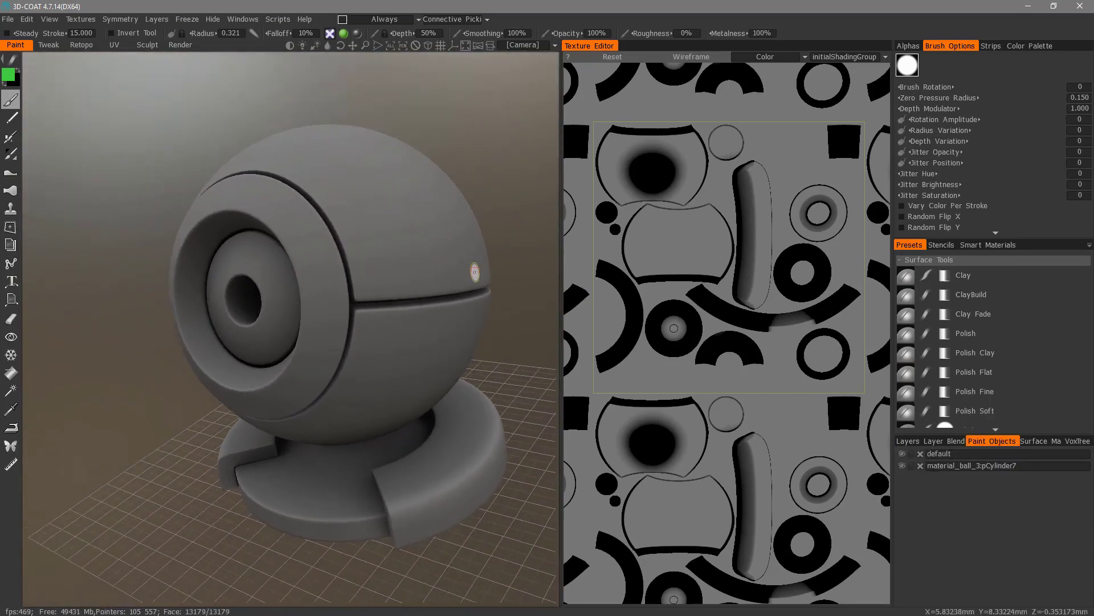
Step: Add a new paint layer, enlarge the brush, and paint green over the front of the ball's upper shell
{"action": "left_click", "coordinate": [909, 442]}
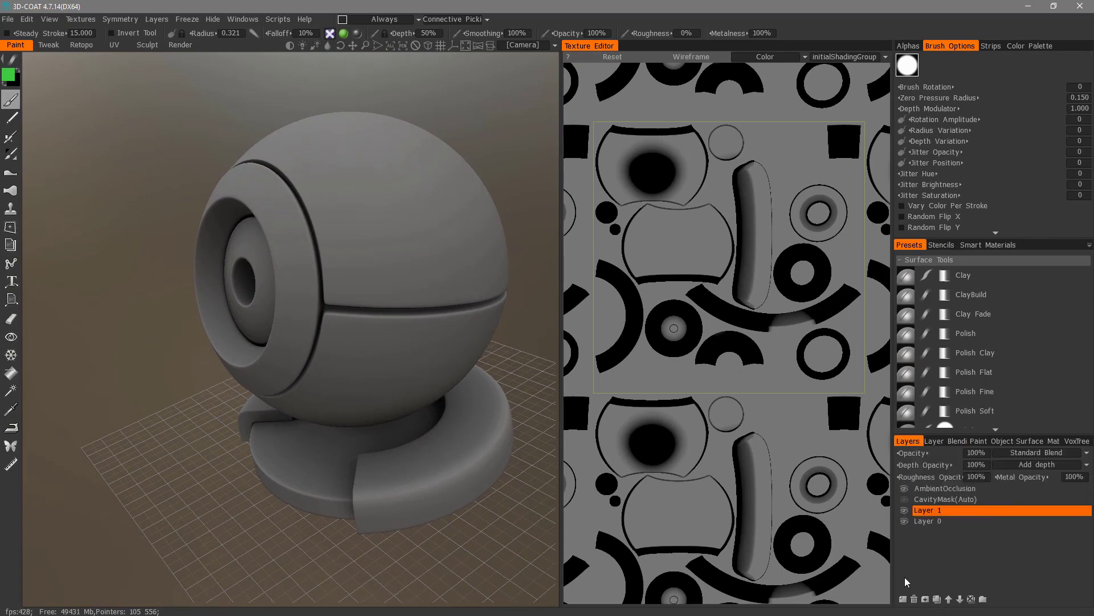
{"action": "left_click", "coordinate": [903, 599]}
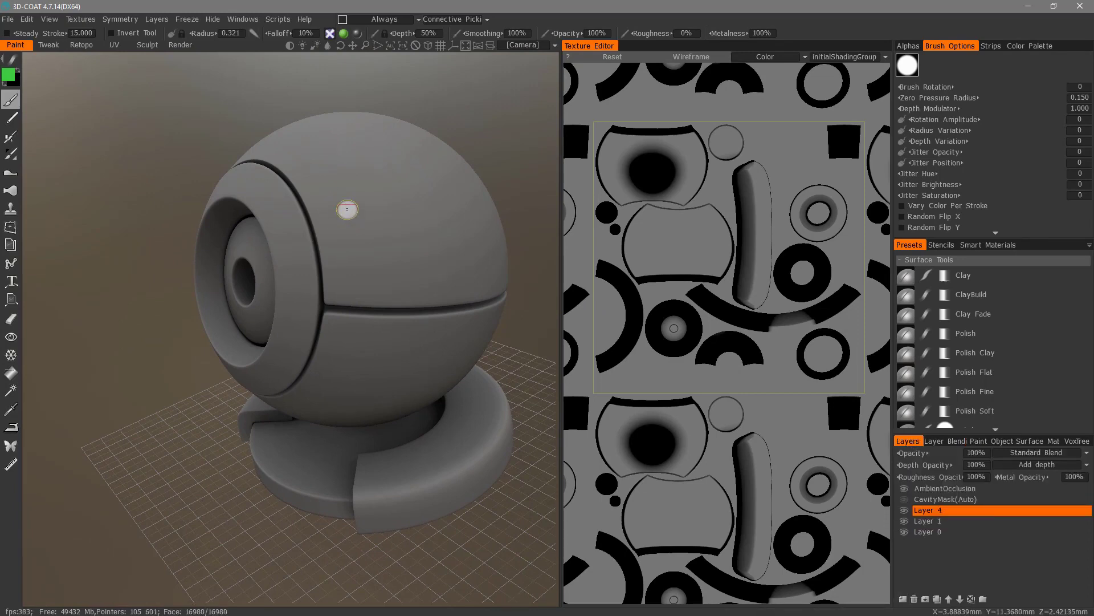
{"action": "left_click_drag", "start_coordinate": [341, 189], "coordinate": [387, 225]}
{"action": "right_click_drag", "start_coordinate": [385, 215], "coordinate": [411, 214]}
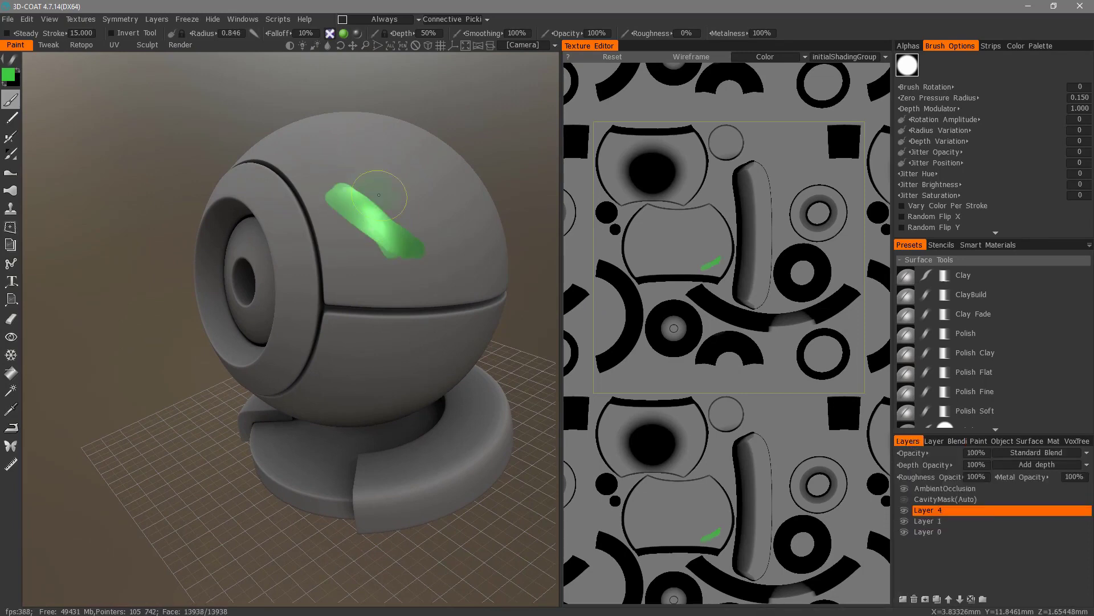
{"action": "mouse_move", "coordinate": [364, 197]}
{"action": "left_mouse_down"}
{"action": "mouse_move", "coordinate": [348, 209]}
{"action": "mouse_move", "coordinate": [385, 248]}
{"action": "mouse_move", "coordinate": [362, 180]}
{"action": "mouse_move", "coordinate": [399, 207]}
{"action": "mouse_move", "coordinate": [370, 251]}
{"action": "mouse_move", "coordinate": [402, 282]}
{"action": "mouse_move", "coordinate": [444, 285]}
{"action": "left_mouse_up"}
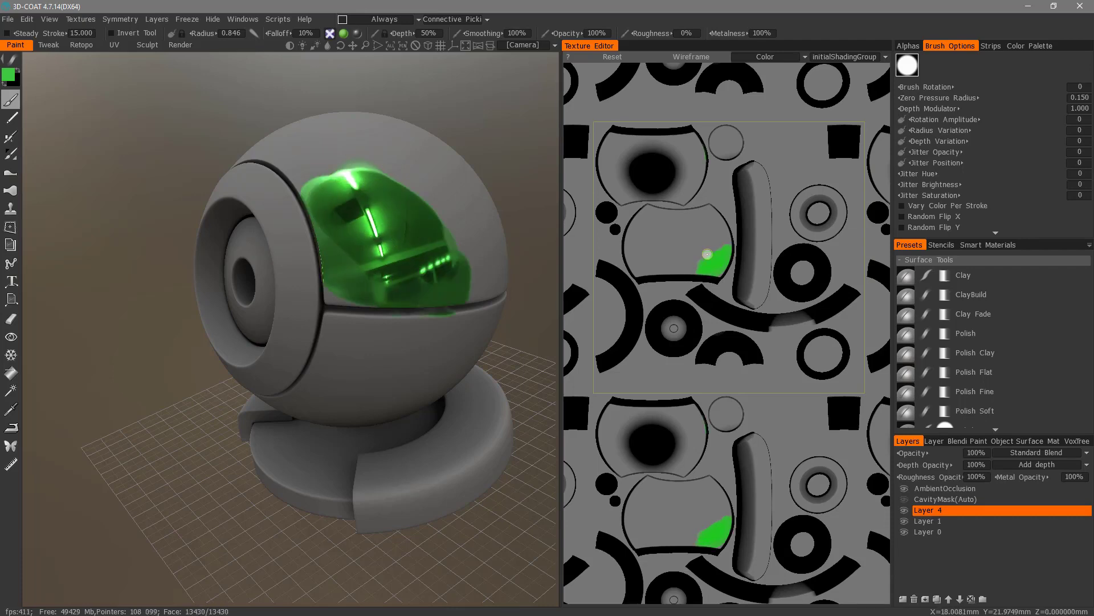
Step: Extend the green paint on the upper shell by painting directly on its UV island in the Texture Editor
{"action": "mouse_move", "coordinate": [545, 365]}
{"action": "left_mouse_down"}
{"action": "mouse_move", "coordinate": [536, 374]}
{"action": "mouse_move", "coordinate": [605, 189]}
{"action": "left_mouse_up"}
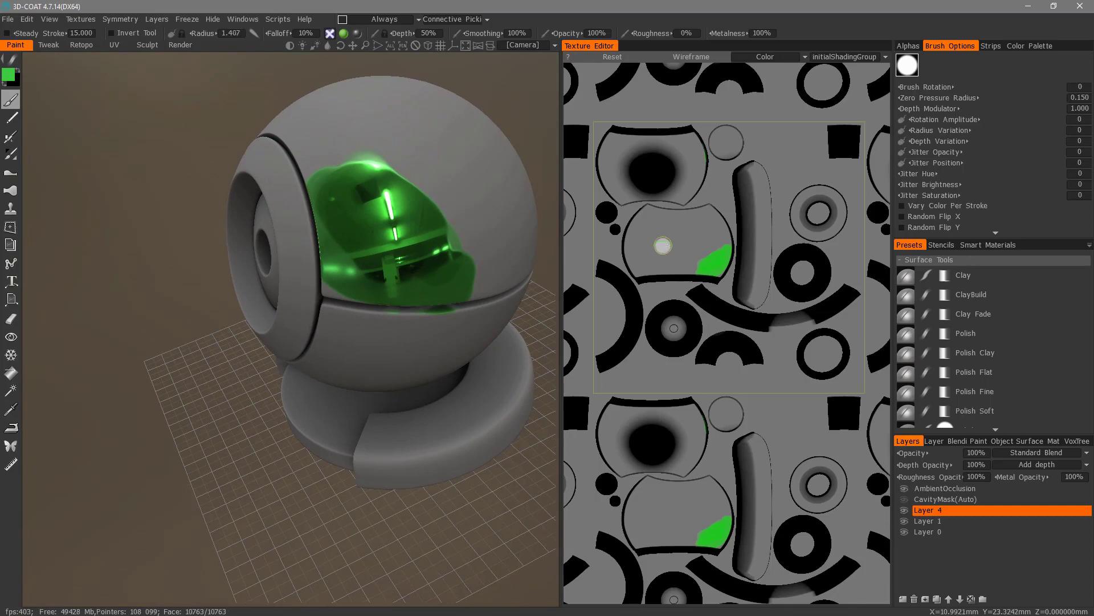
{"action": "mouse_move", "coordinate": [659, 258]}
{"action": "left_mouse_down"}
{"action": "mouse_move", "coordinate": [712, 239]}
{"action": "mouse_move", "coordinate": [682, 260]}
{"action": "mouse_move", "coordinate": [714, 238]}
{"action": "mouse_move", "coordinate": [672, 265]}
{"action": "mouse_move", "coordinate": [722, 232]}
{"action": "left_mouse_up"}
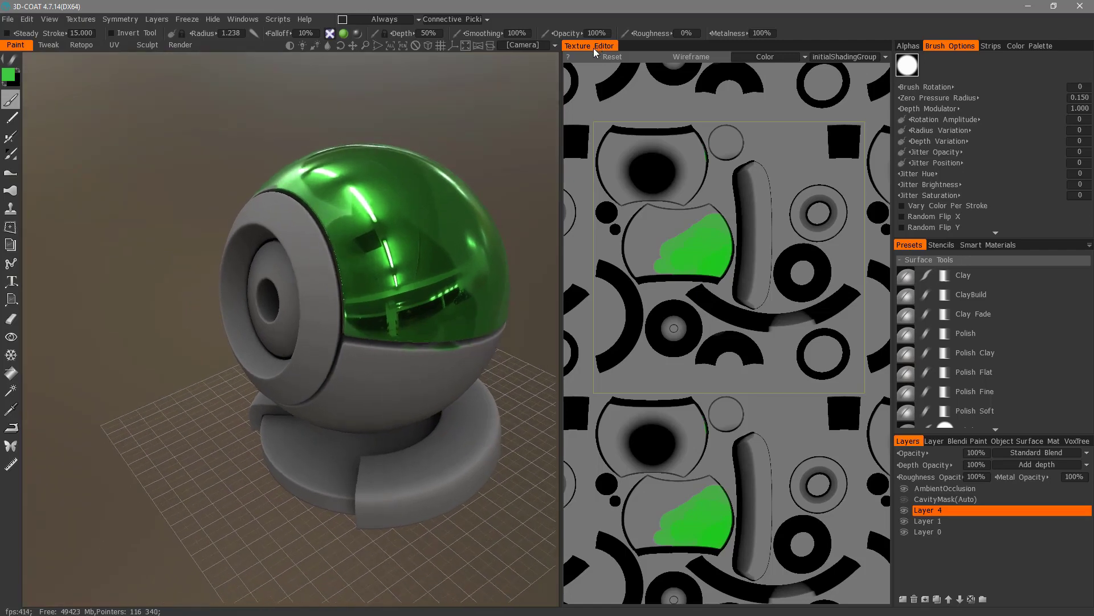
Step: Undock the Texture Editor into a floating window and enlarge it to nearly the full viewport height
{"action": "left_click_drag", "start_coordinate": [594, 52], "coordinate": [572, 76]}
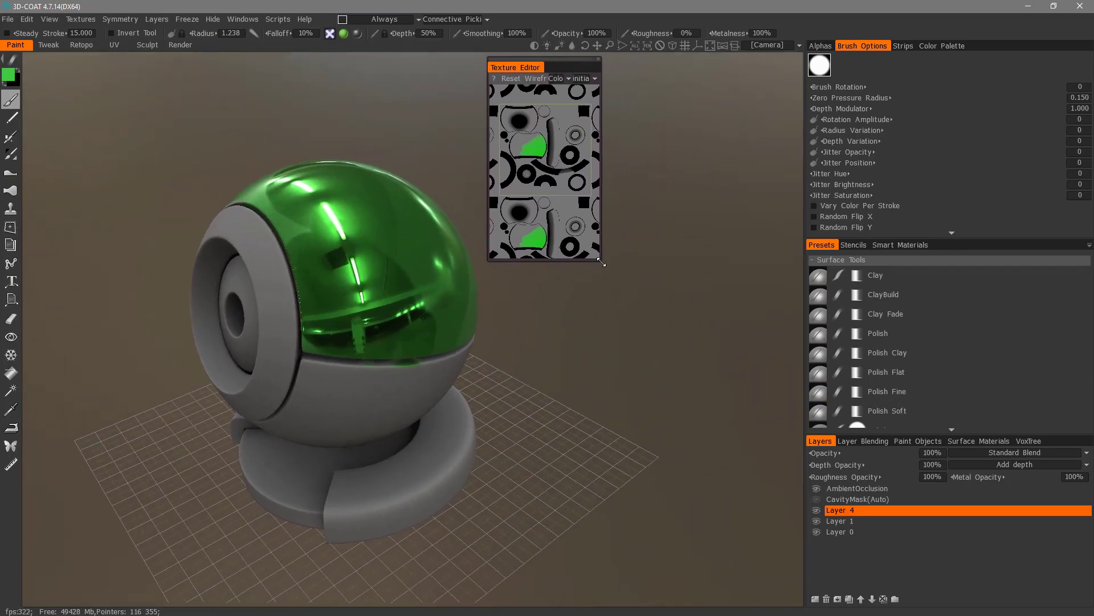
{"action": "left_click_drag", "start_coordinate": [601, 263], "coordinate": [799, 600]}
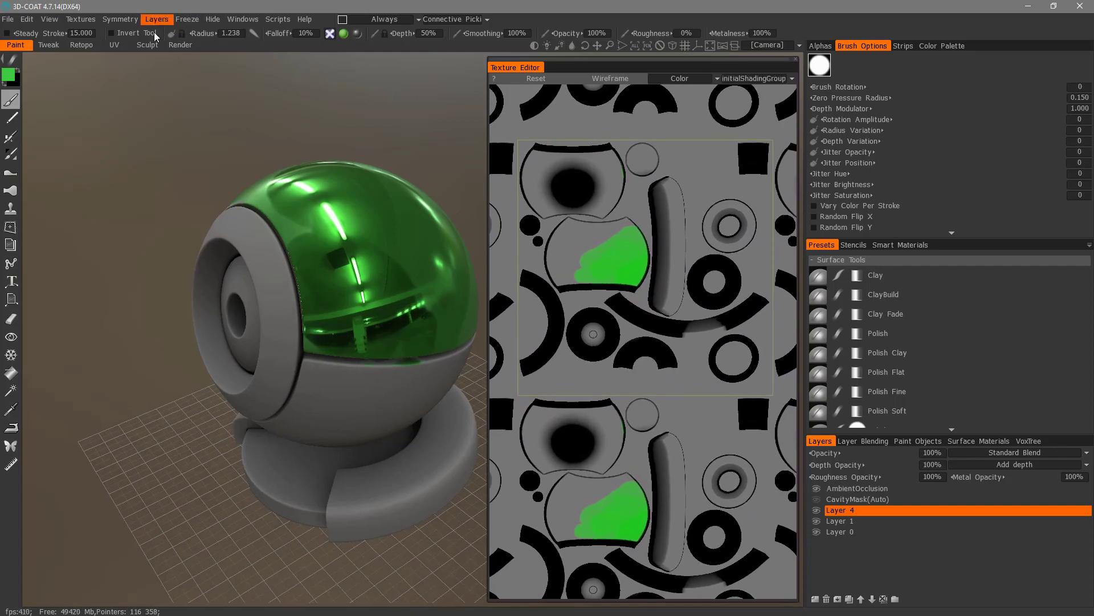
Step: Start a hotkey definition for the Texture UV Editor command and cancel it
{"action": "left_click", "coordinate": [75, 20]}
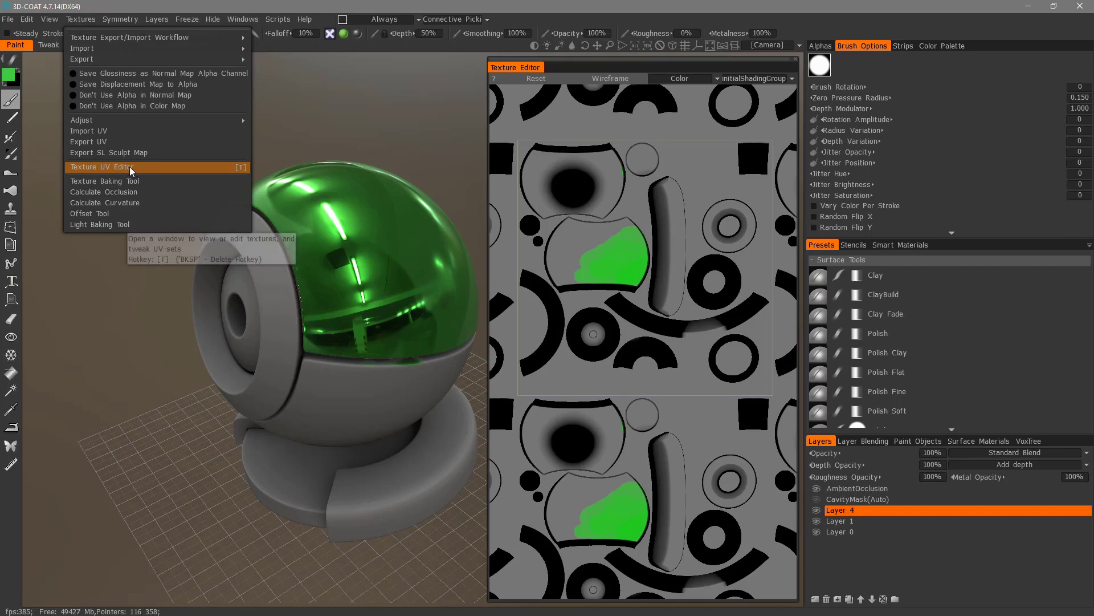
{"action": "key", "text": "End"}
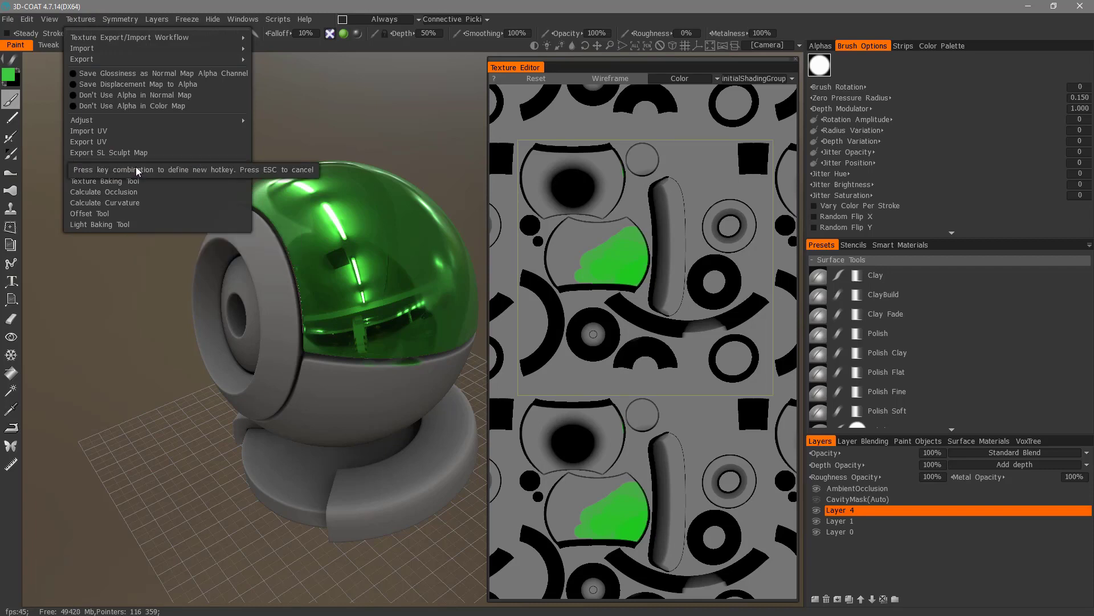
{"action": "key", "text": "Escape"}
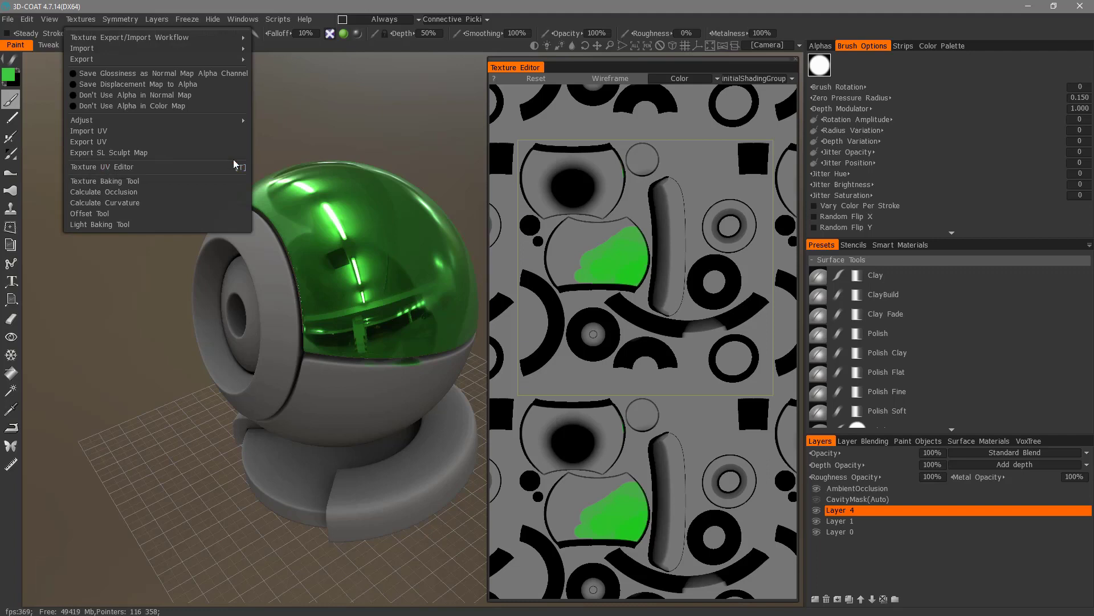
Step: Close and reopen the floating Texture Editor, and move it onto the Presets panel
{"action": "left_click", "coordinate": [796, 58]}
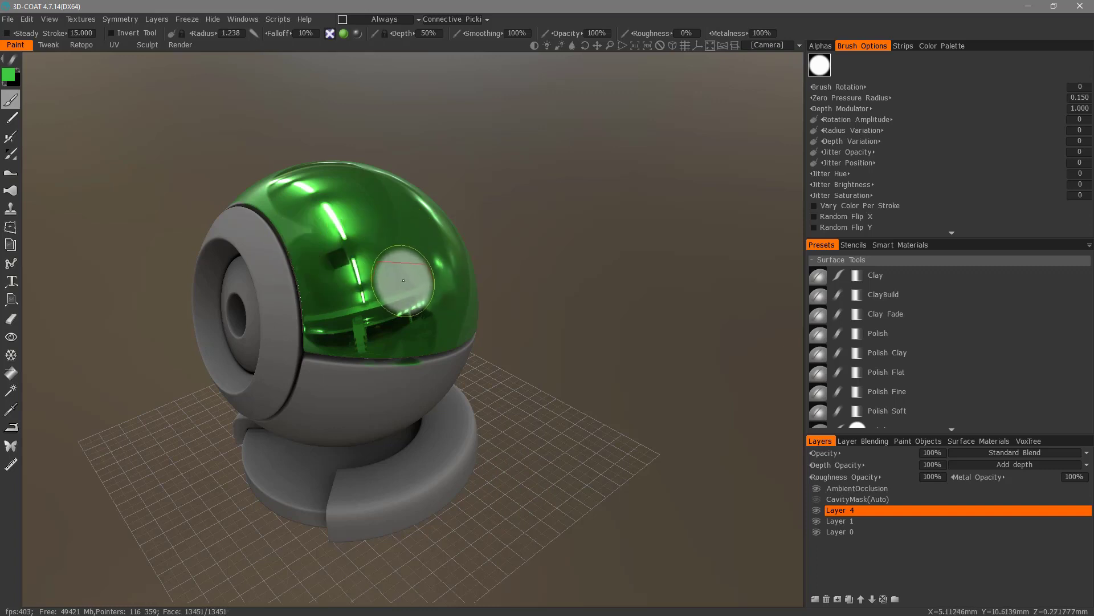
{"action": "key", "text": "alt+l"}
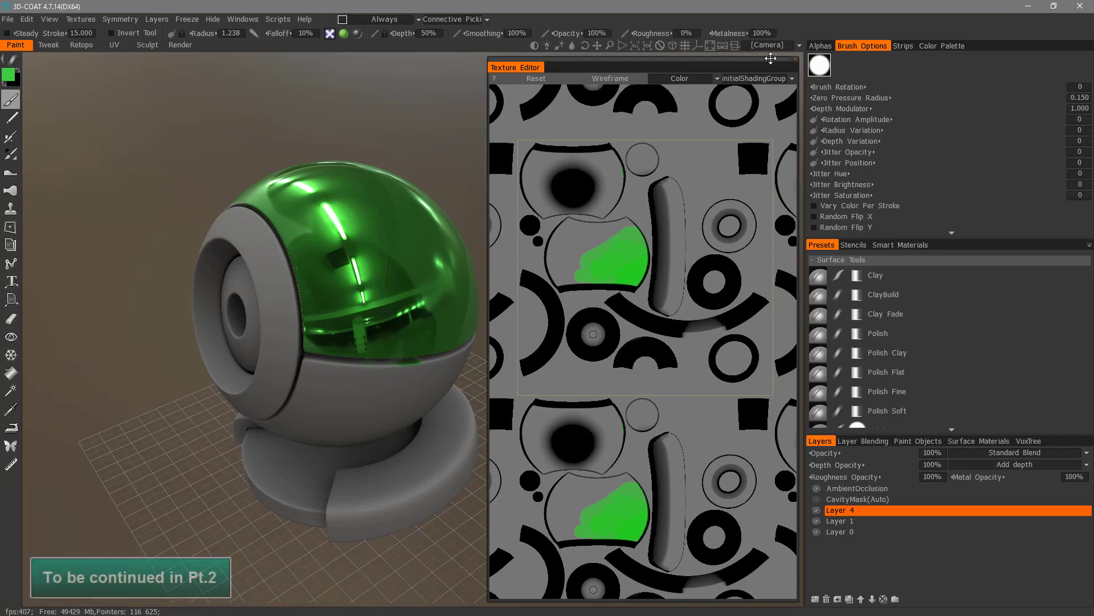
{"action": "left_click_drag", "start_coordinate": [503, 70], "coordinate": [899, 259]}
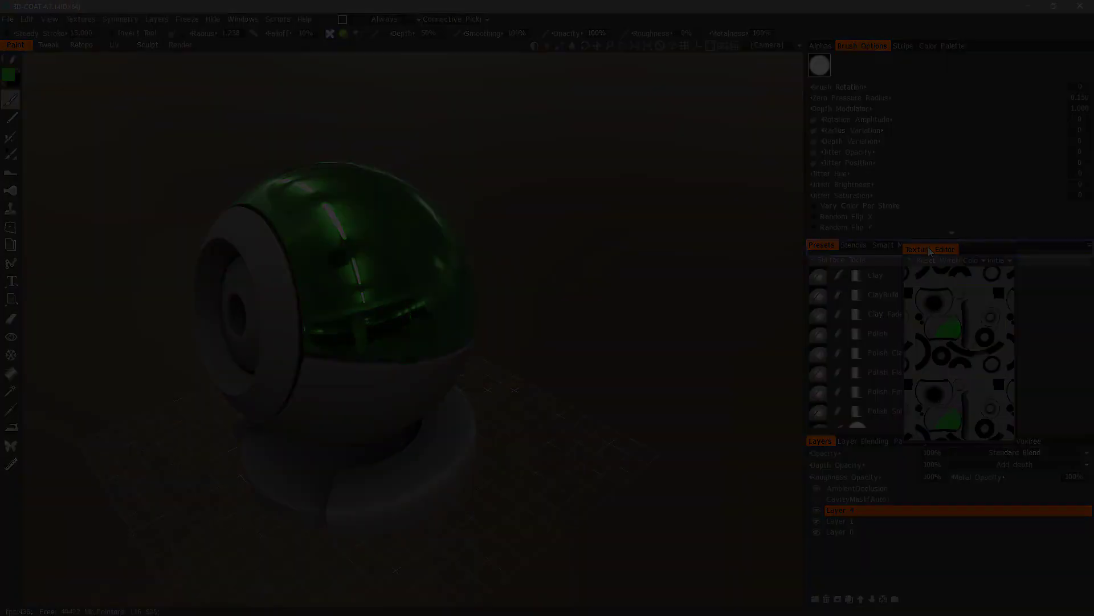